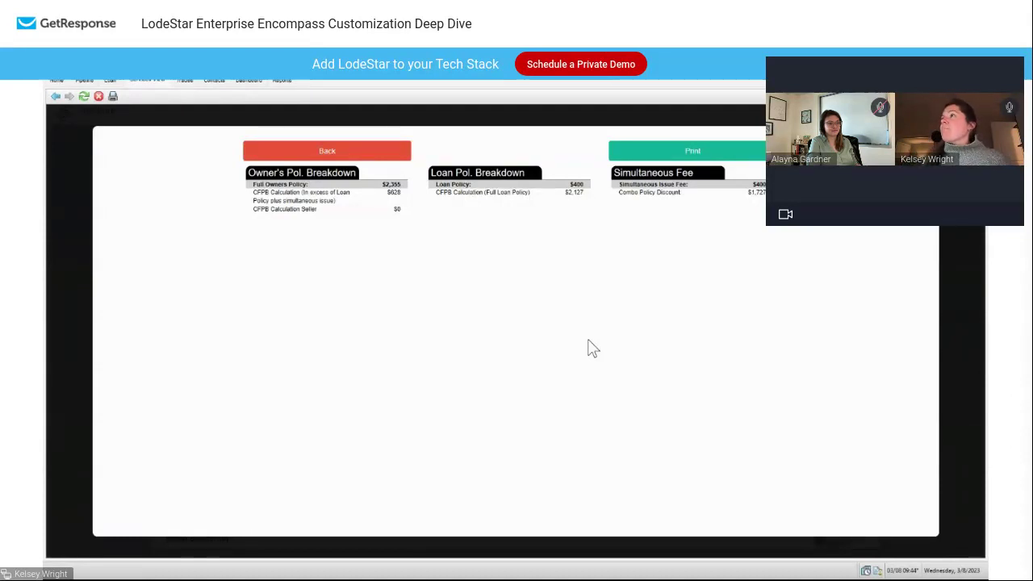
Return from the policy breakdown to the closing cost details, export the quoted fees to Encompass and acknowledge the notice.
click(330, 155)
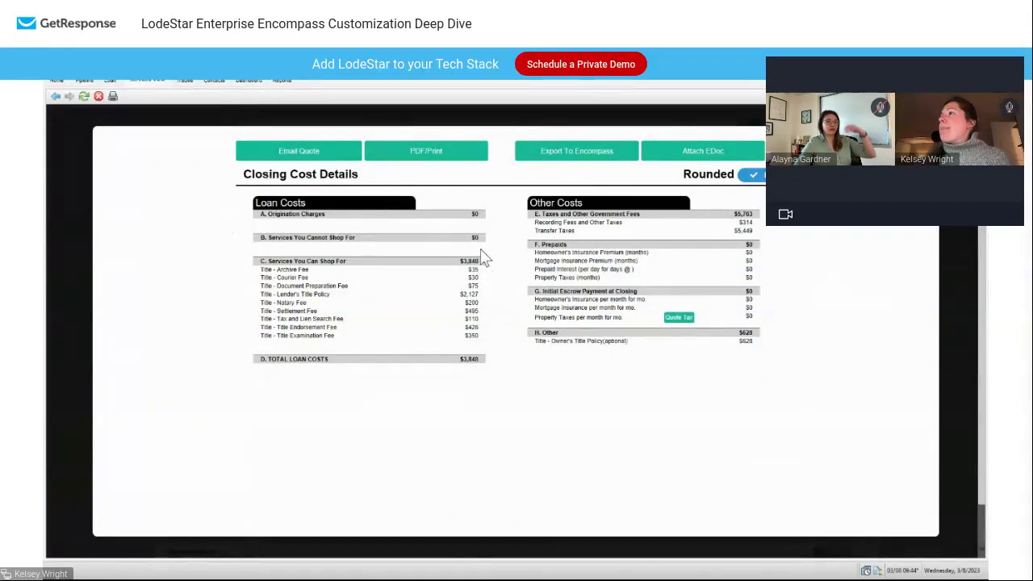
click(552, 160)
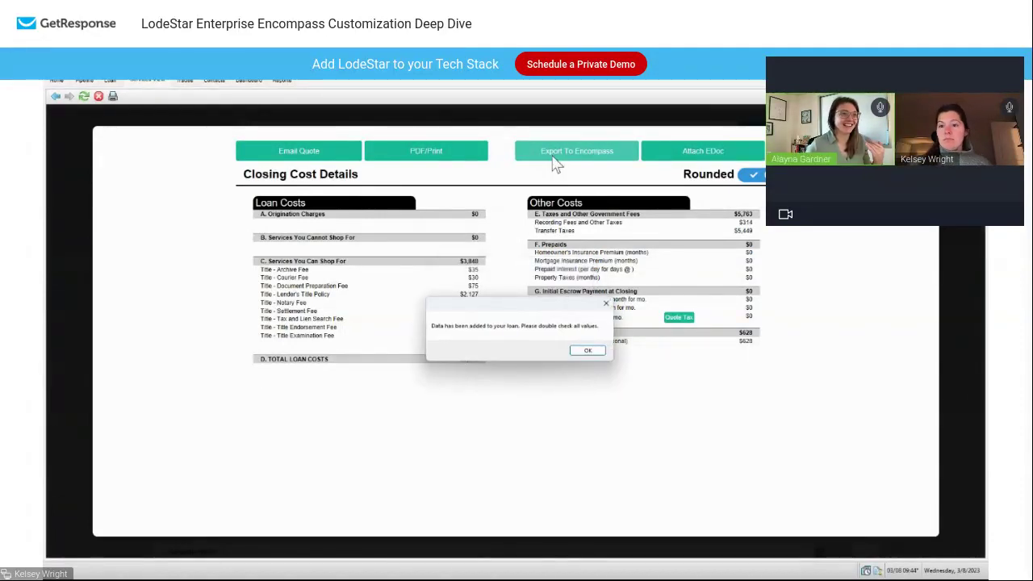
click(594, 352)
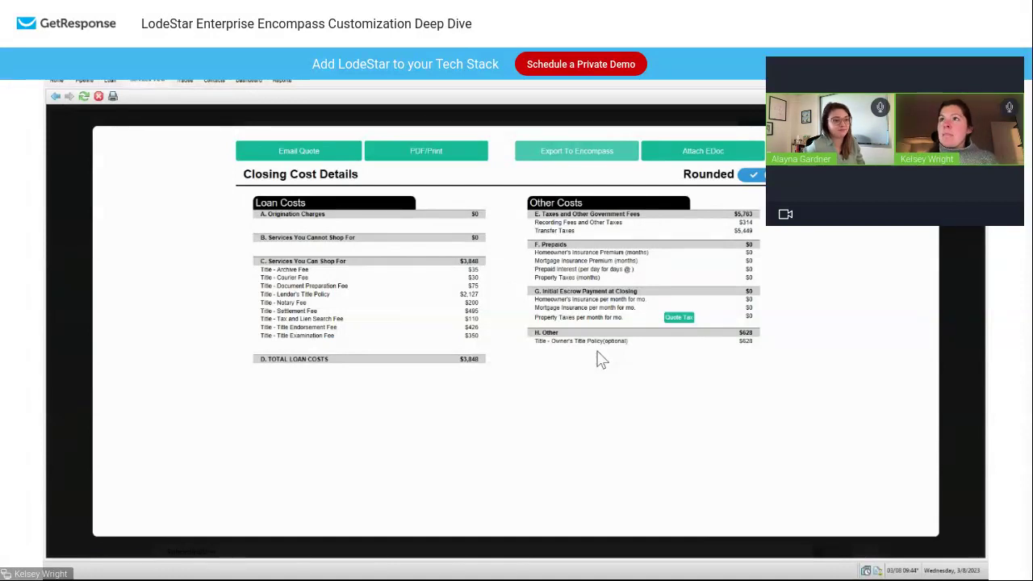
Open the loan's 2015 Itemization form and go to section 1100 Title Charges.
click(112, 82)
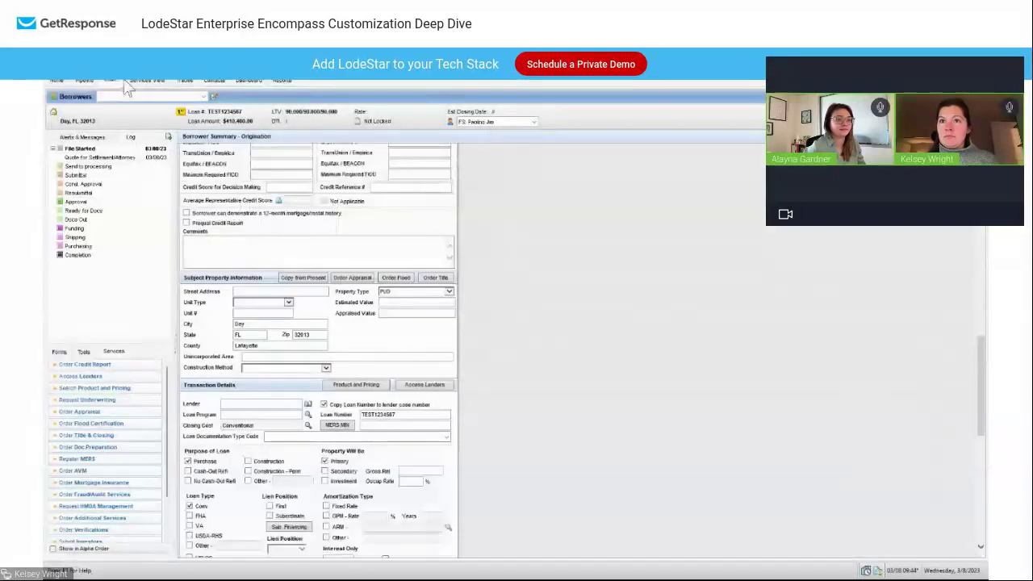
click(59, 352)
click(68, 371)
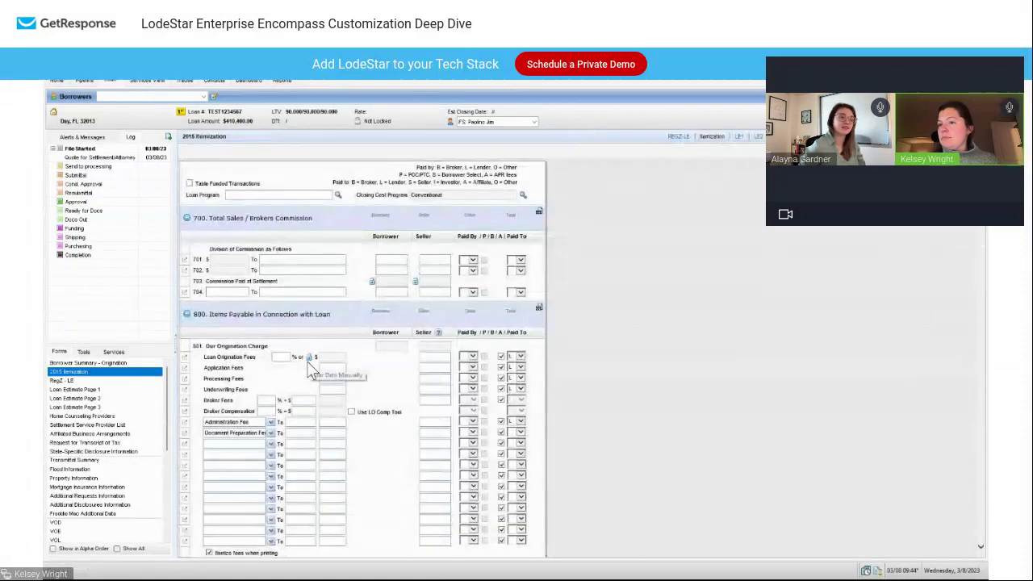
scroll(376, 415, down, 10)
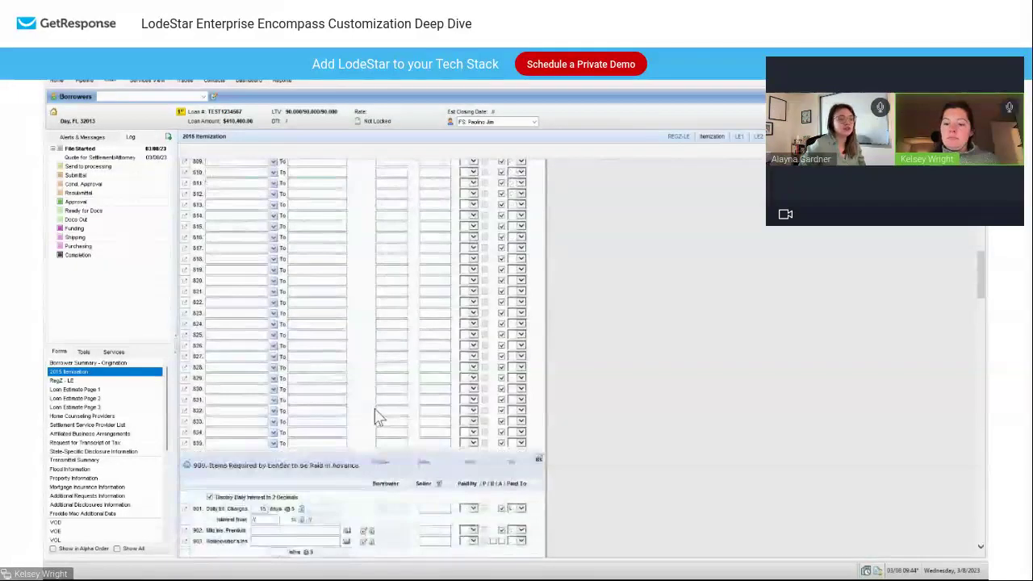
scroll(376, 417, down, 10)
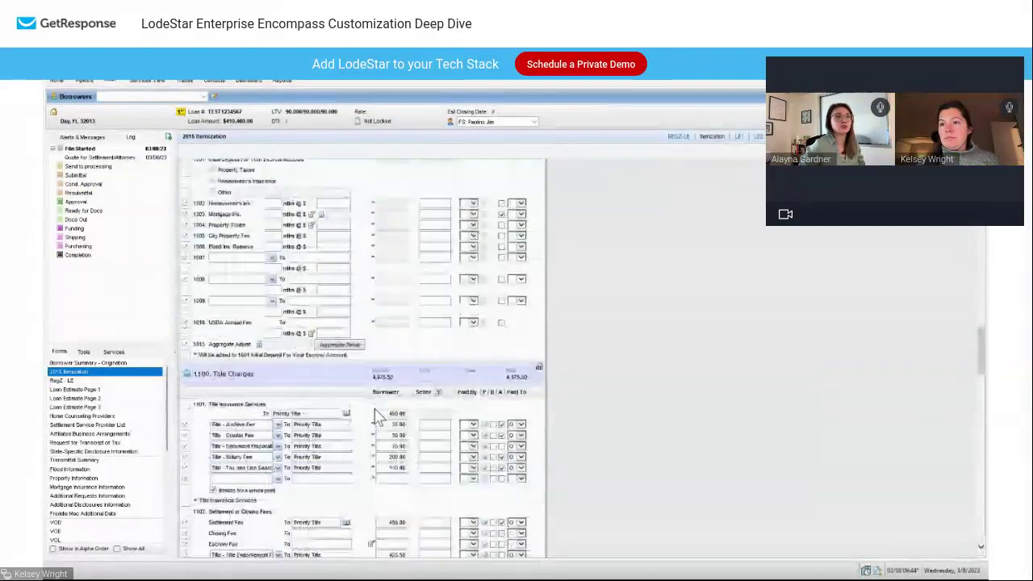
scroll(376, 416, down, 8)
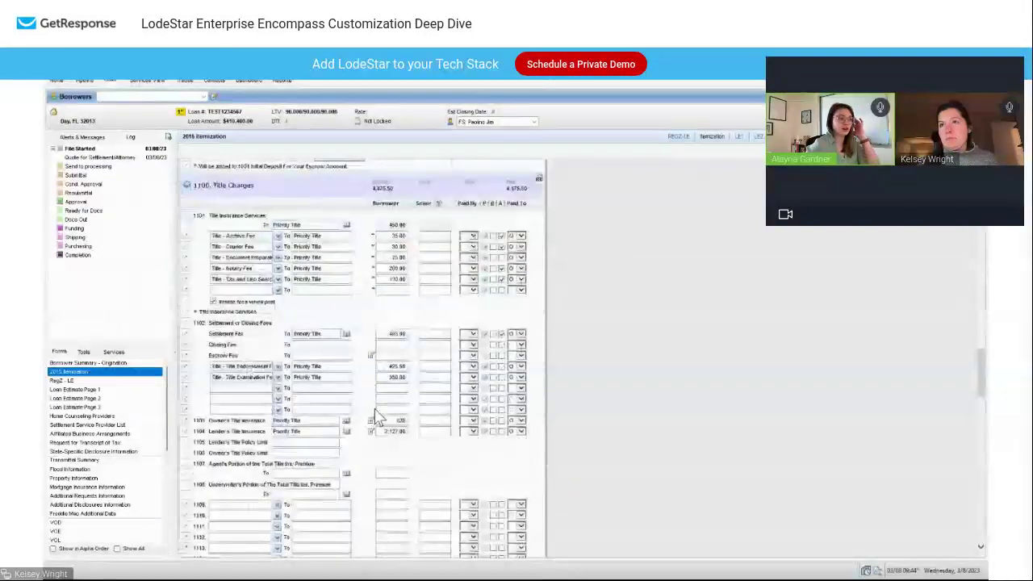
Review the exported fees, payees and borrower amounts on lines 1101 to 1104 of the Title Charges section.
scroll(376, 416, up, 1)
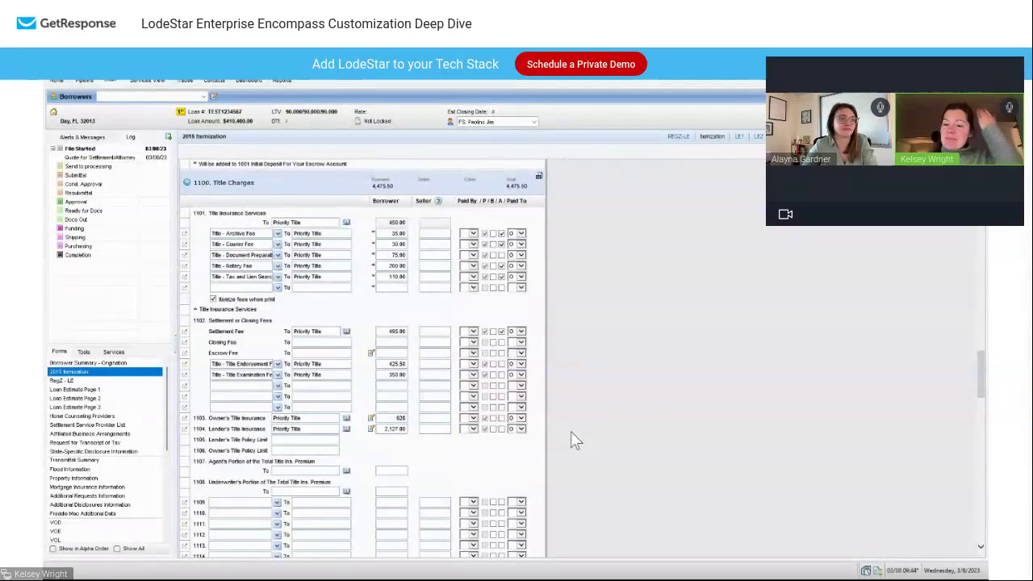
scroll(565, 436, up, 1)
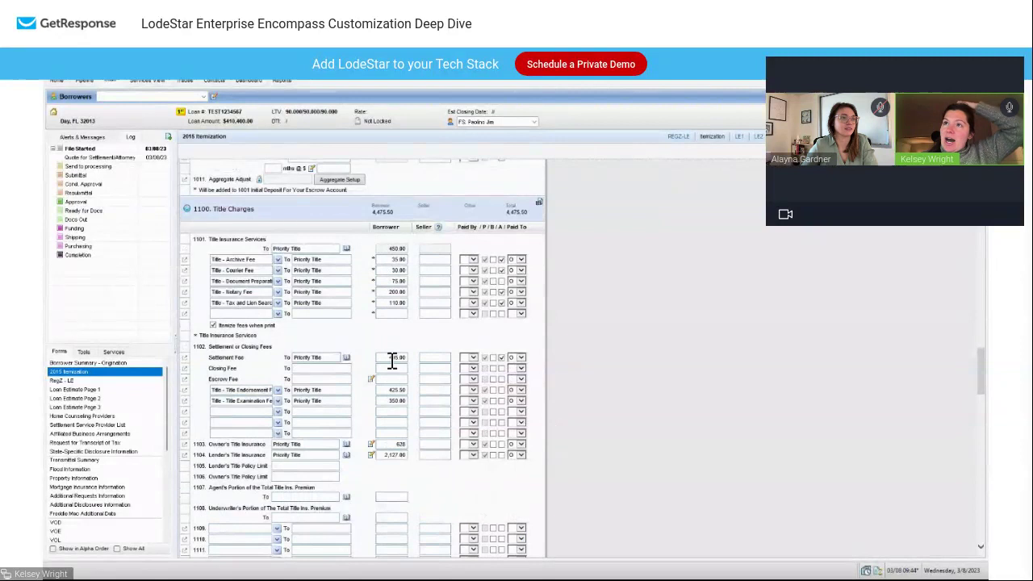
scroll(392, 361, down, 3)
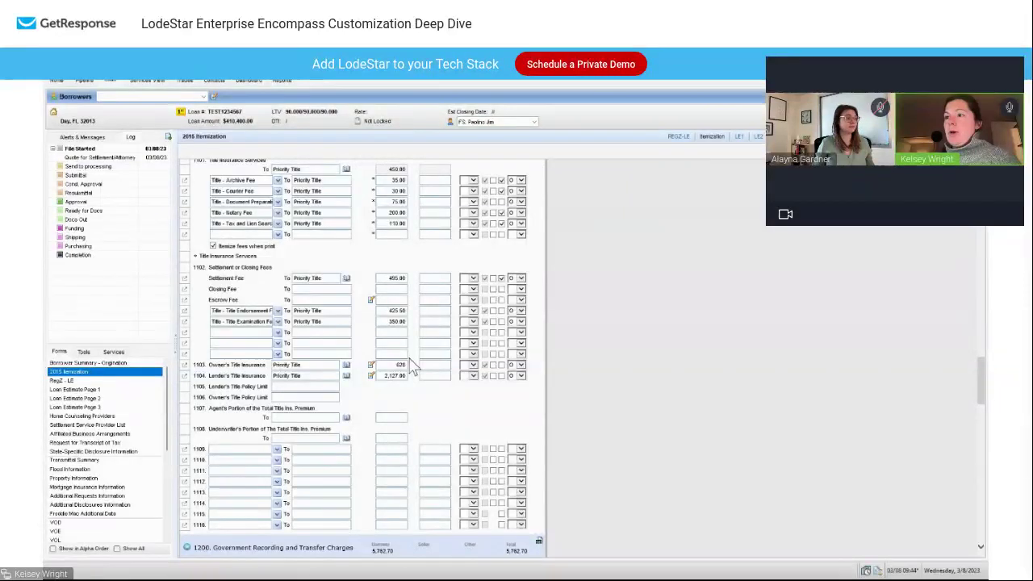
scroll(412, 364, up, 1)
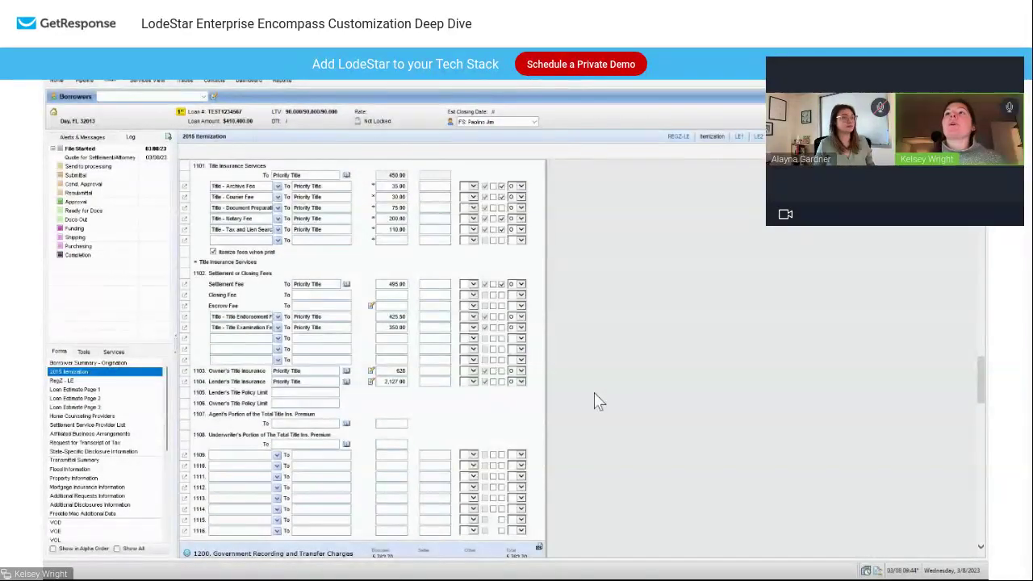
scroll(262, 283, up, 3)
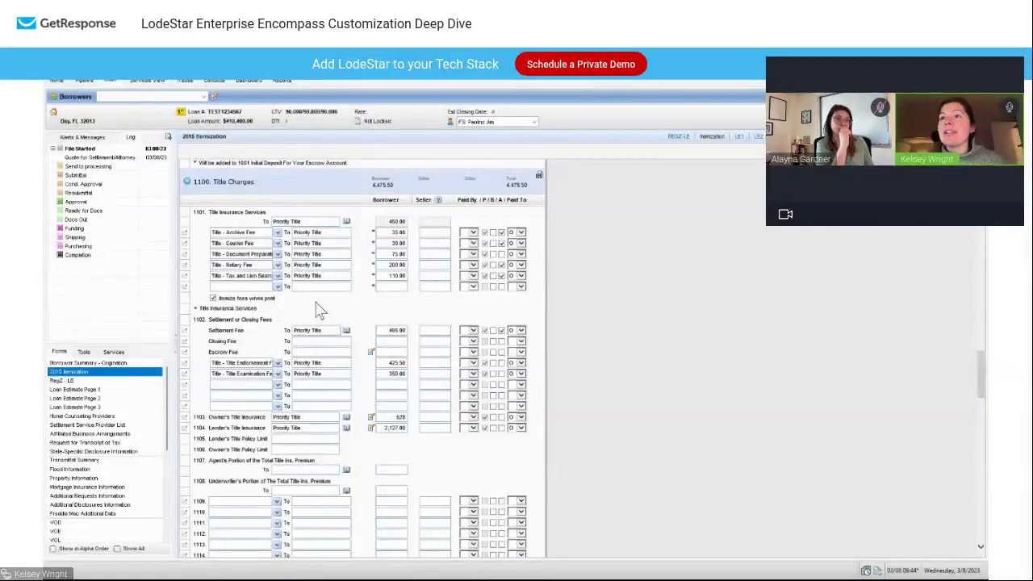
scroll(318, 309, down, 2)
scroll(316, 305, down, 1)
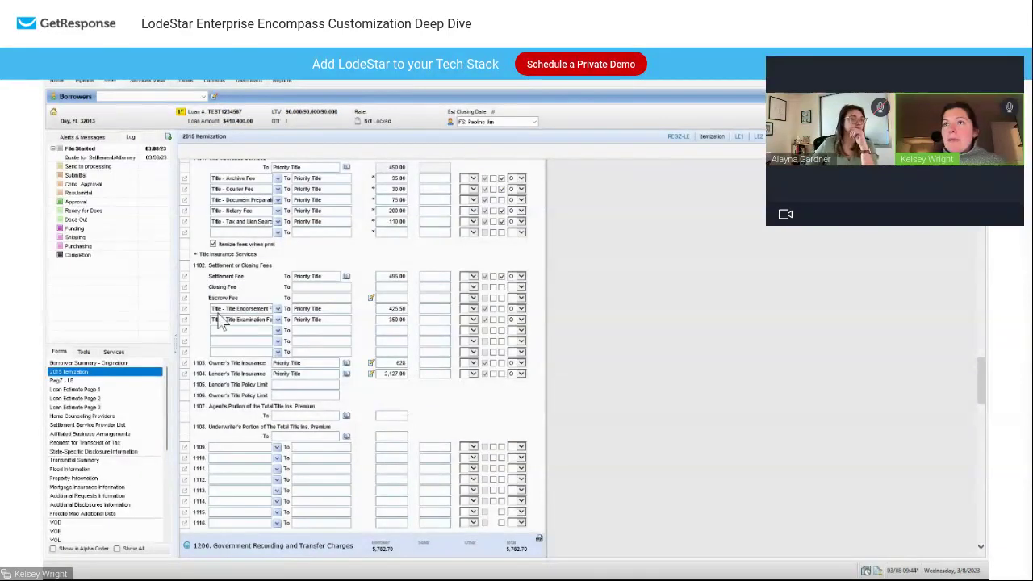
View the fee details of the Title Endorsement Fee on line 1102d, move the window clear of the form, and close it.
click(185, 312)
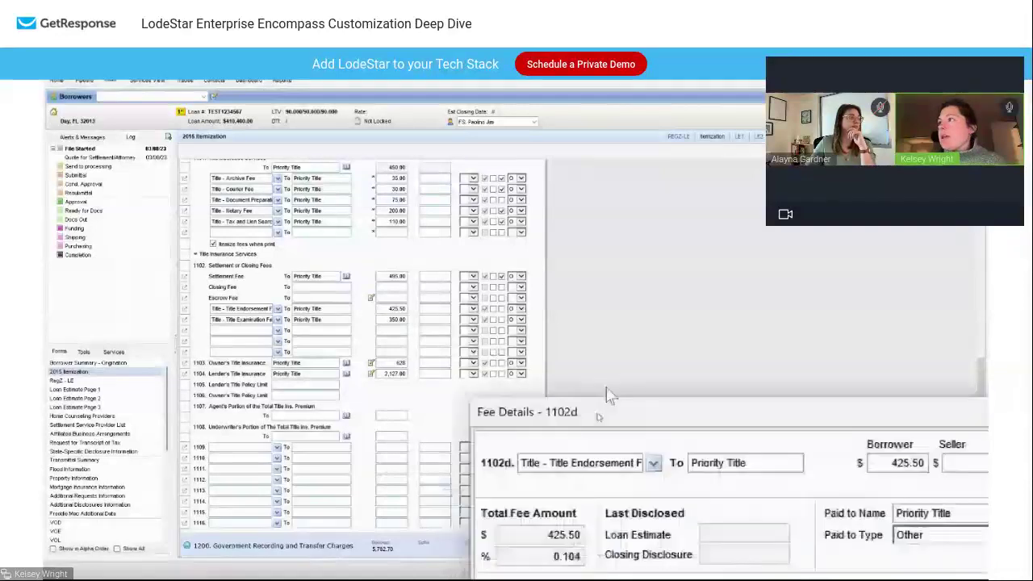
drag(628, 222, 631, 166)
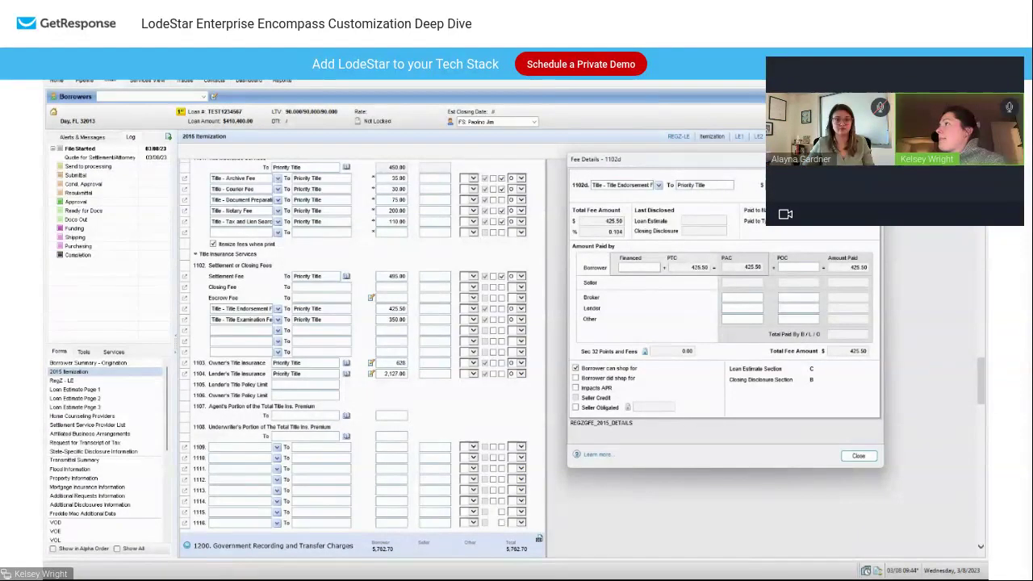
click(872, 159)
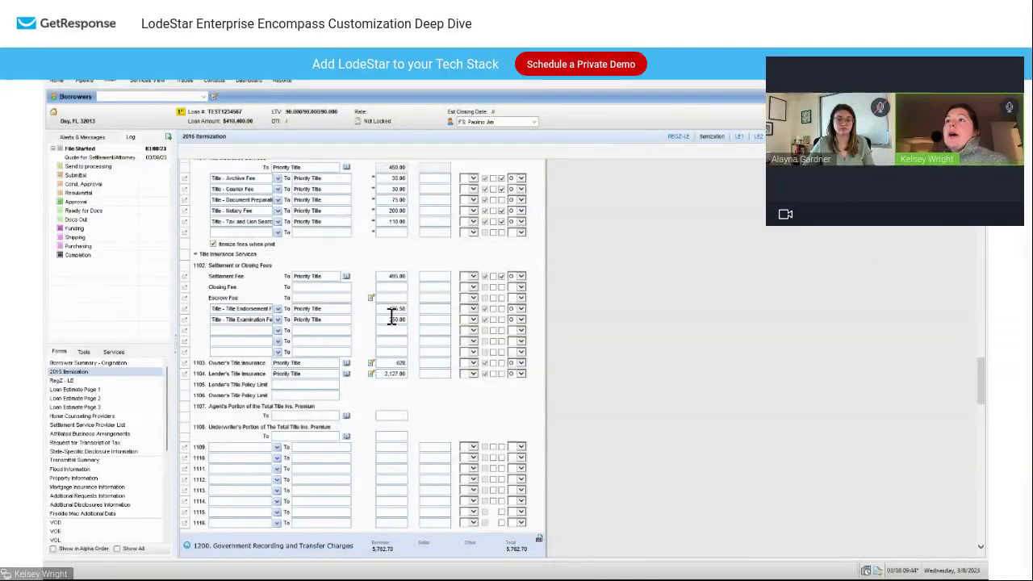
Examine the recording fees, transfer taxes and mortgage intangible tax in section 1200 Government Recording and Transfer Charges.
scroll(370, 312, up, 1)
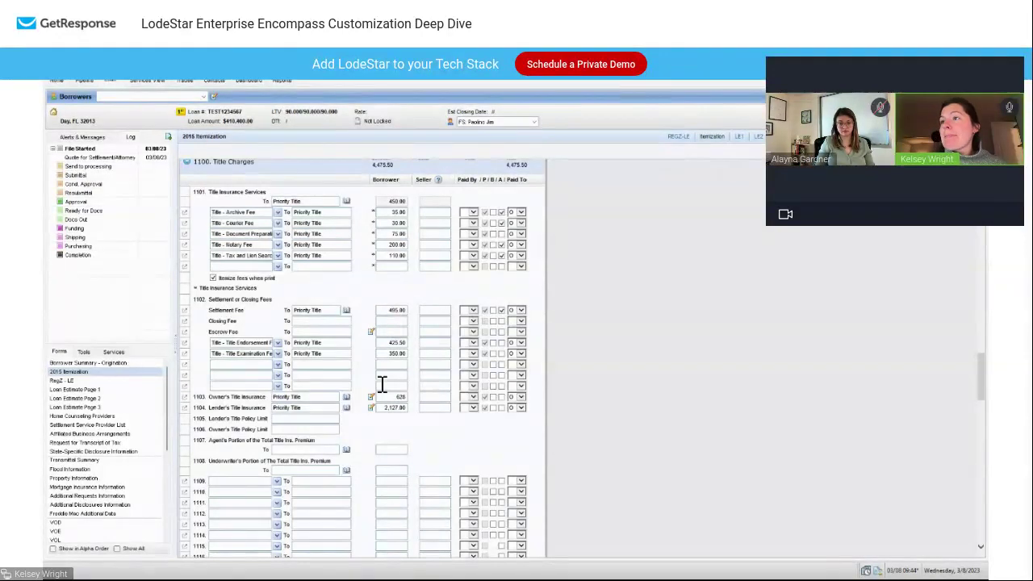
scroll(362, 395, down, 2)
scroll(363, 395, down, 6)
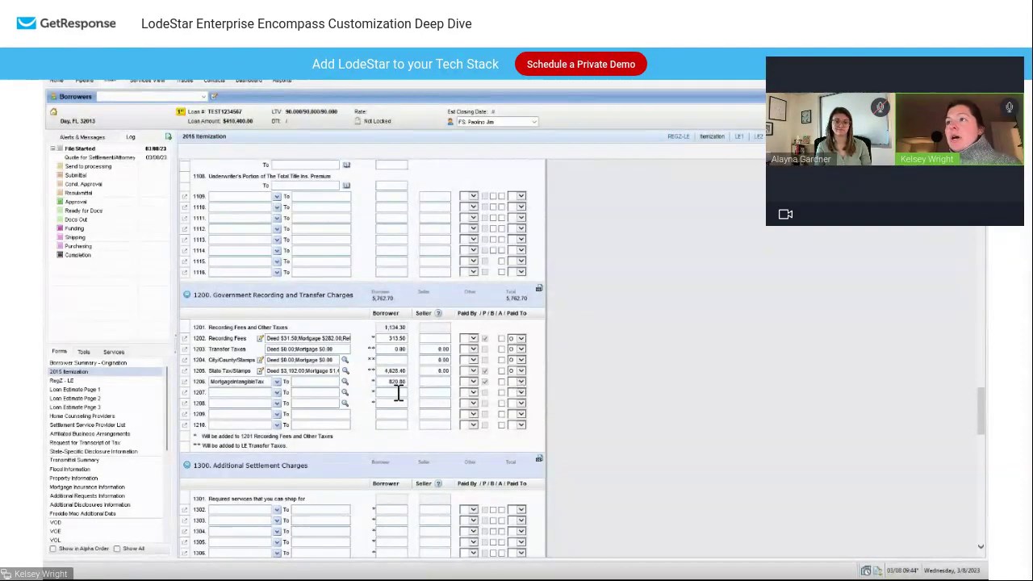
scroll(359, 395, down, 1)
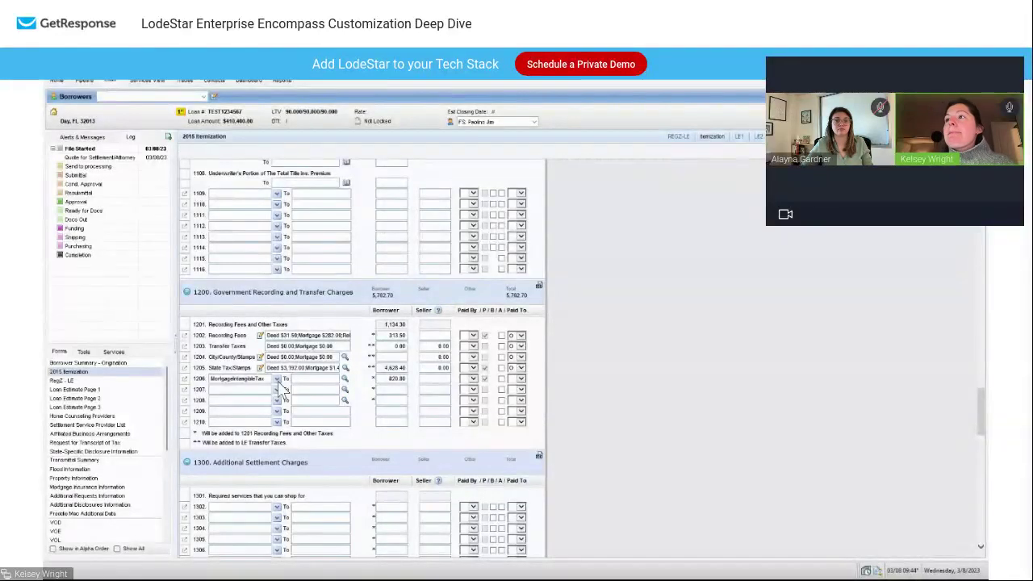
scroll(337, 389, up, 1)
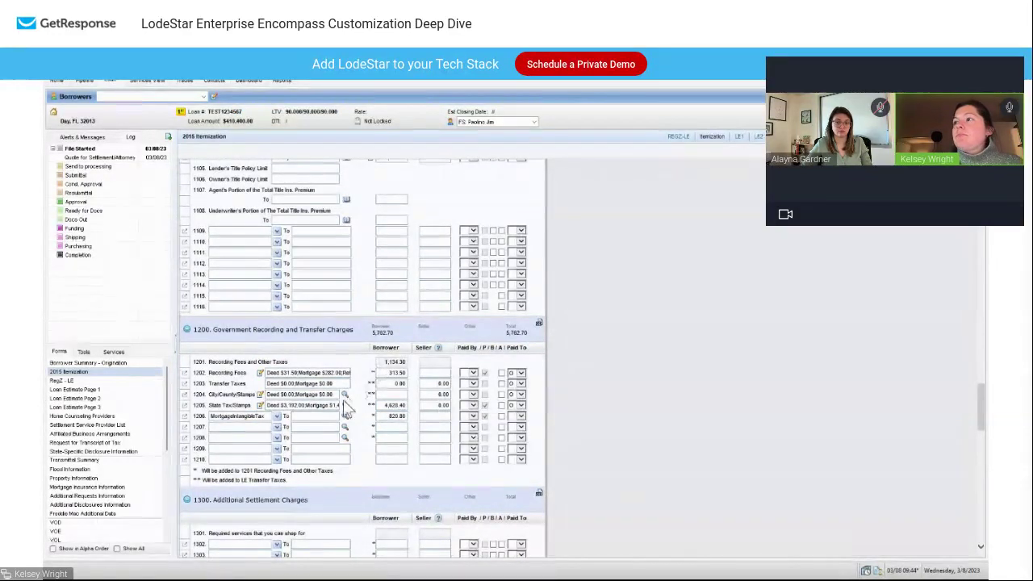
Highlight the word "Title" in the Archive Fee description under line 1101, then clear the selection.
scroll(555, 441, up, 3)
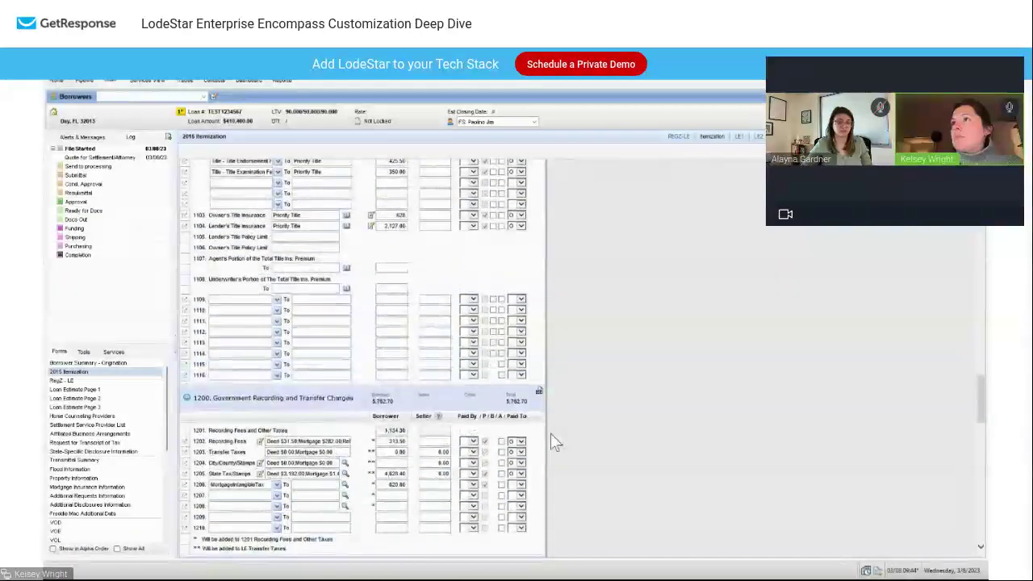
scroll(556, 442, up, 3)
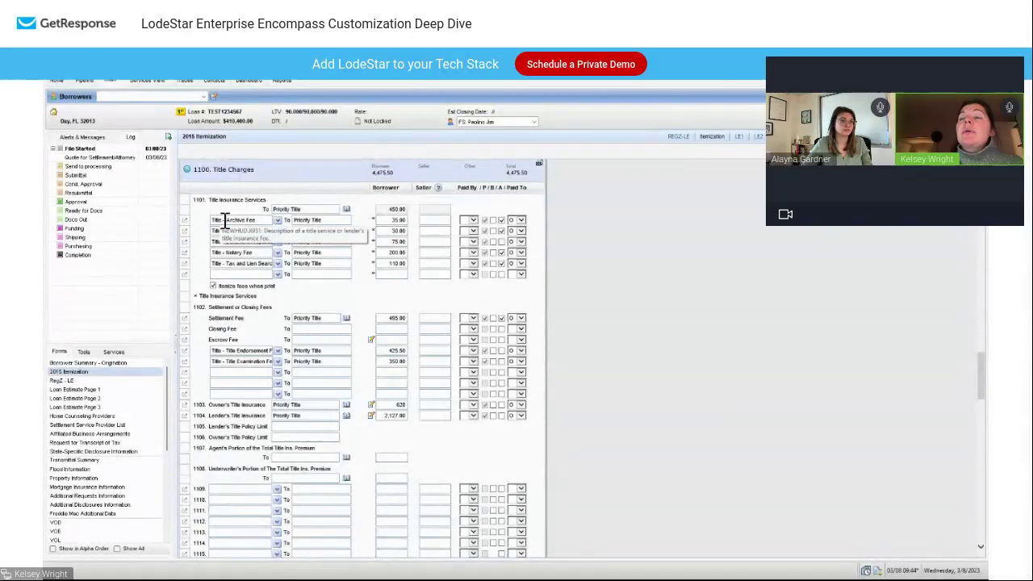
double_click(219, 220)
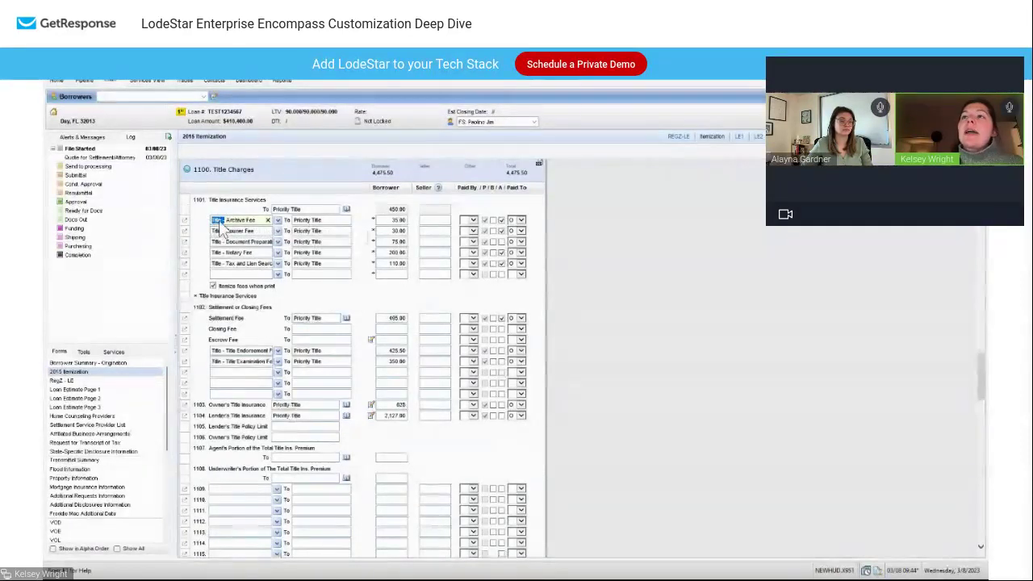
click(206, 230)
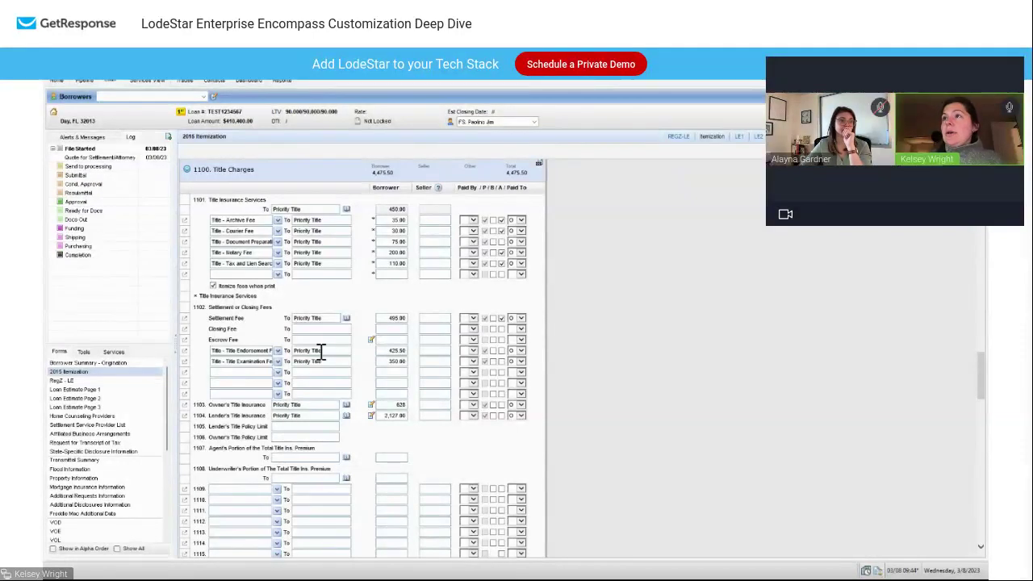
Review the section 1200 recording and transfer charges against the section 1100 title fees and their payees.
scroll(351, 337, down, 2)
scroll(352, 337, down, 9)
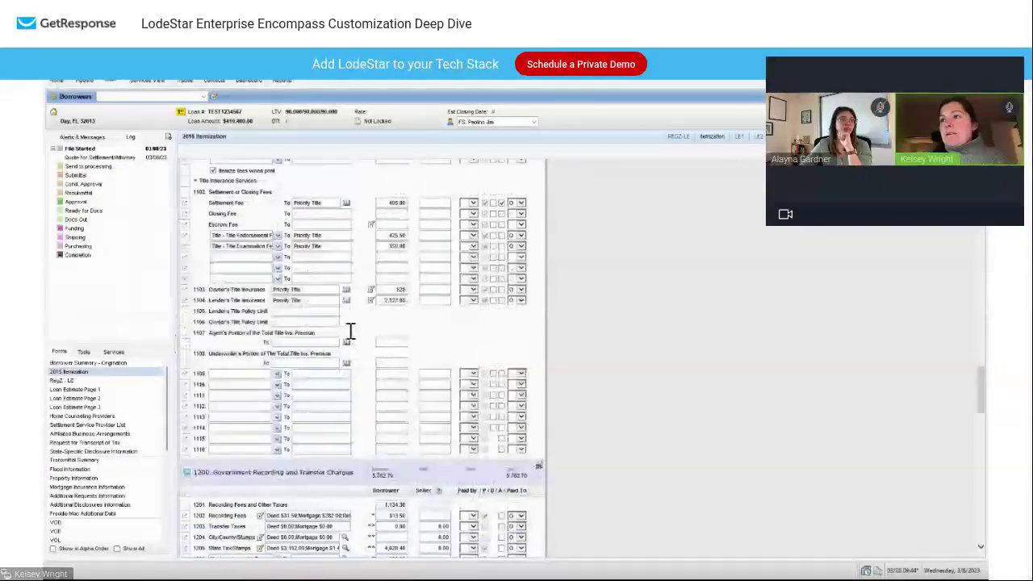
scroll(353, 339, down, 1)
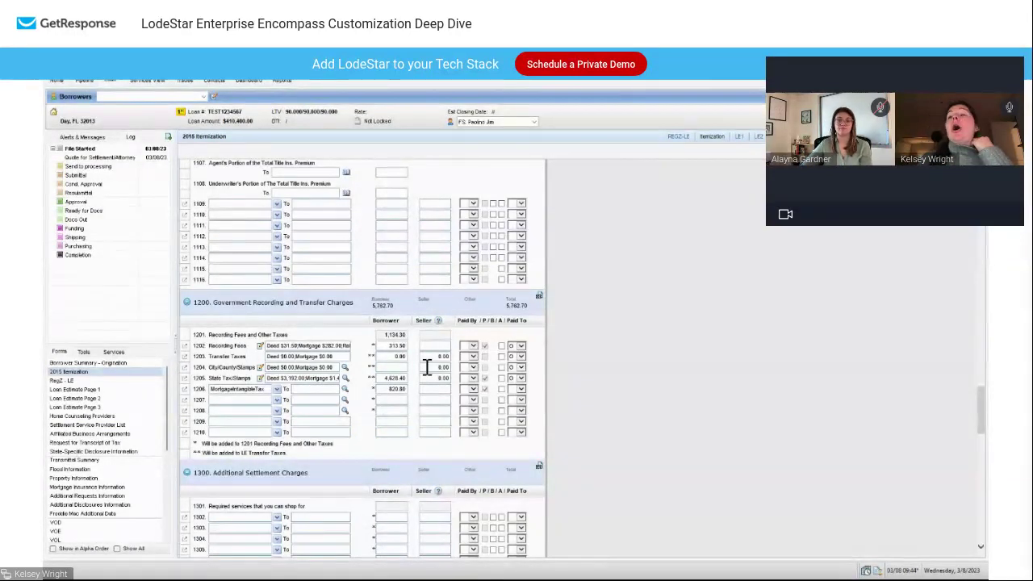
scroll(382, 406, up, 5)
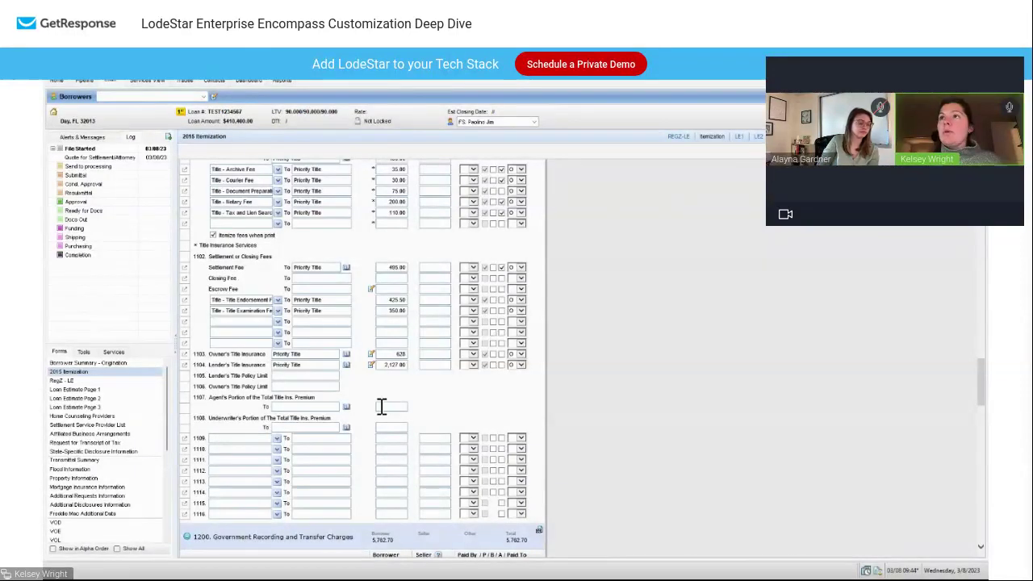
scroll(428, 323, up, 1)
scroll(436, 311, up, 3)
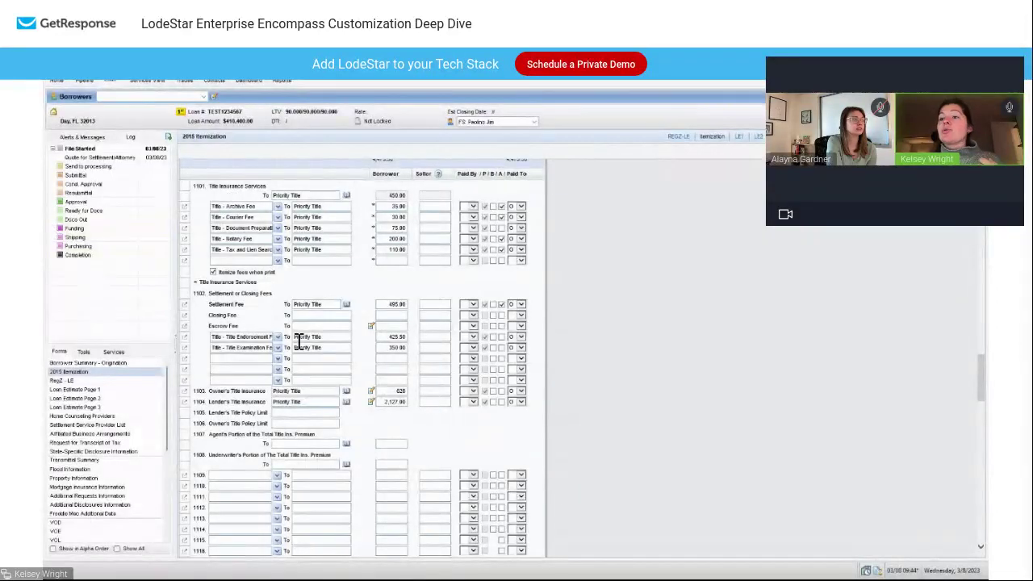
scroll(299, 347, down, 2)
scroll(299, 347, down, 3)
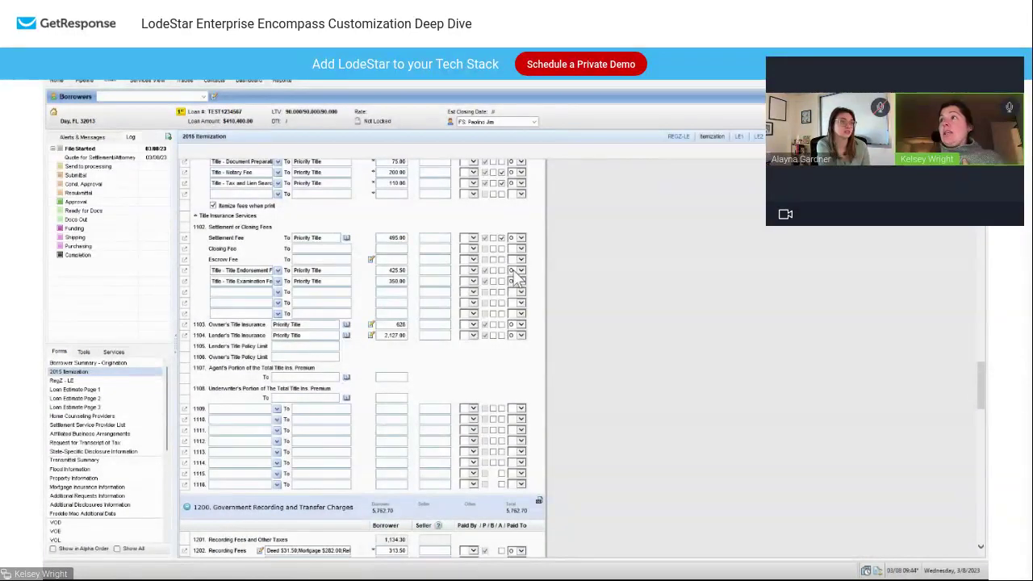
scroll(516, 278, up, 1)
scroll(519, 280, up, 5)
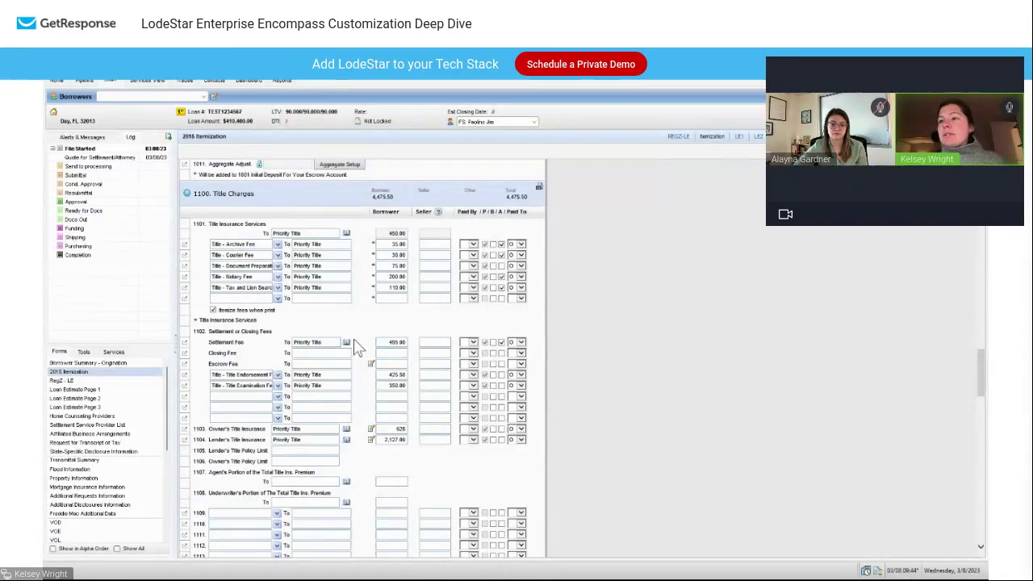
Open the Settlement Service Provider List form and collapse the provider details beneath the provider table.
scroll(357, 345, down, 1)
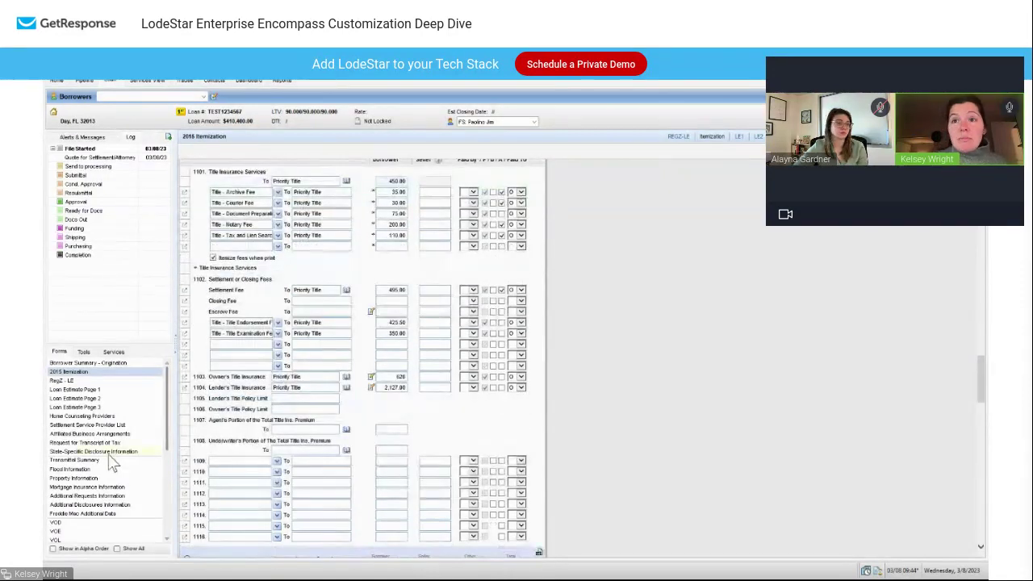
scroll(111, 464, down, 2)
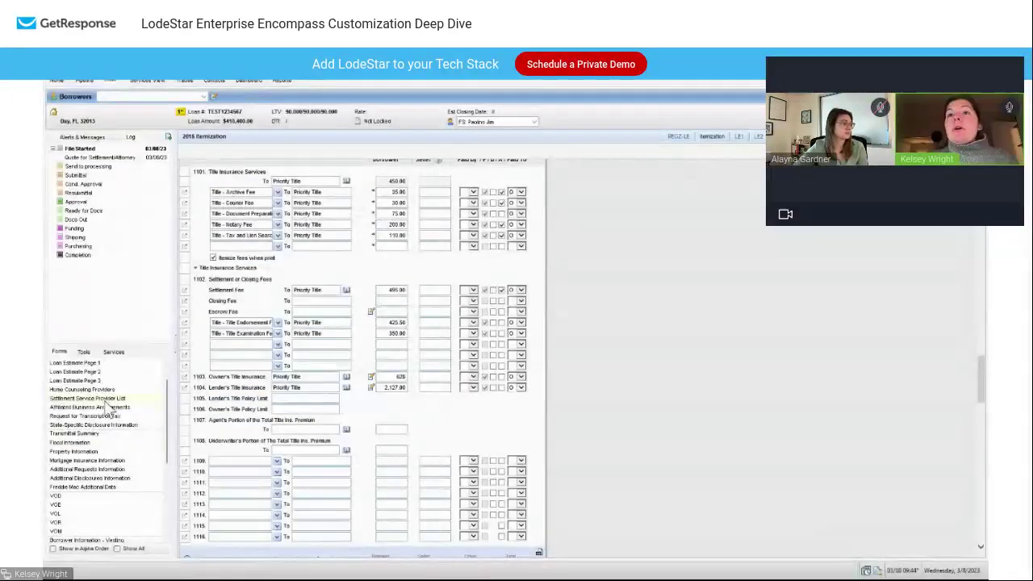
click(104, 398)
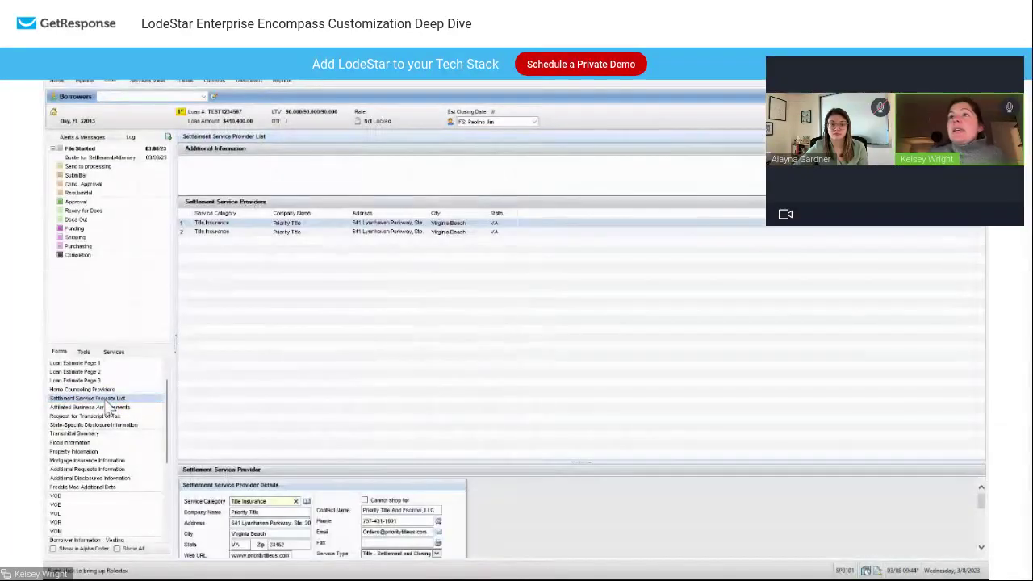
click(584, 464)
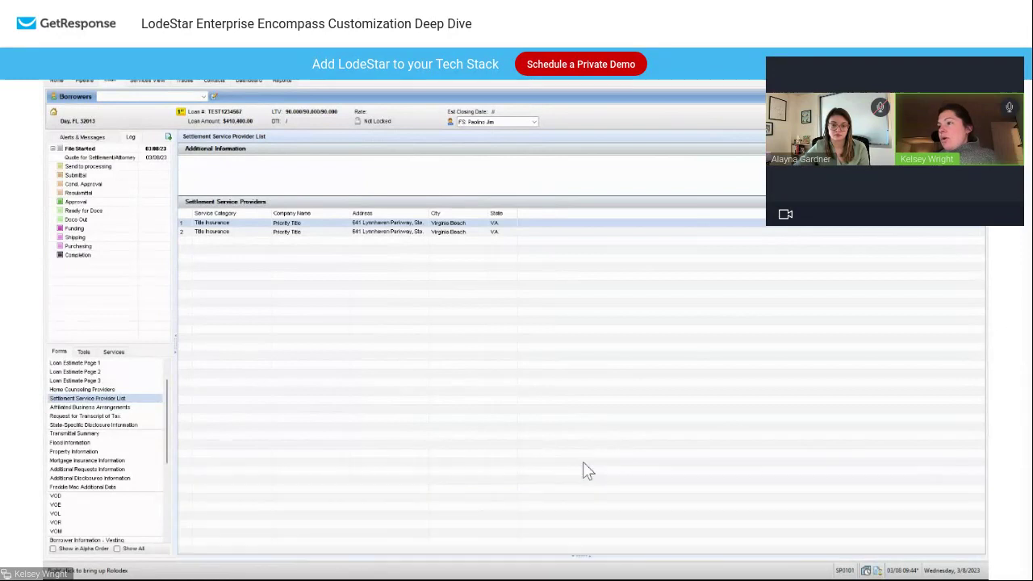
Restore the provider details beneath the Settlement Service Providers table and enlarge them to show the full fee list.
click(572, 559)
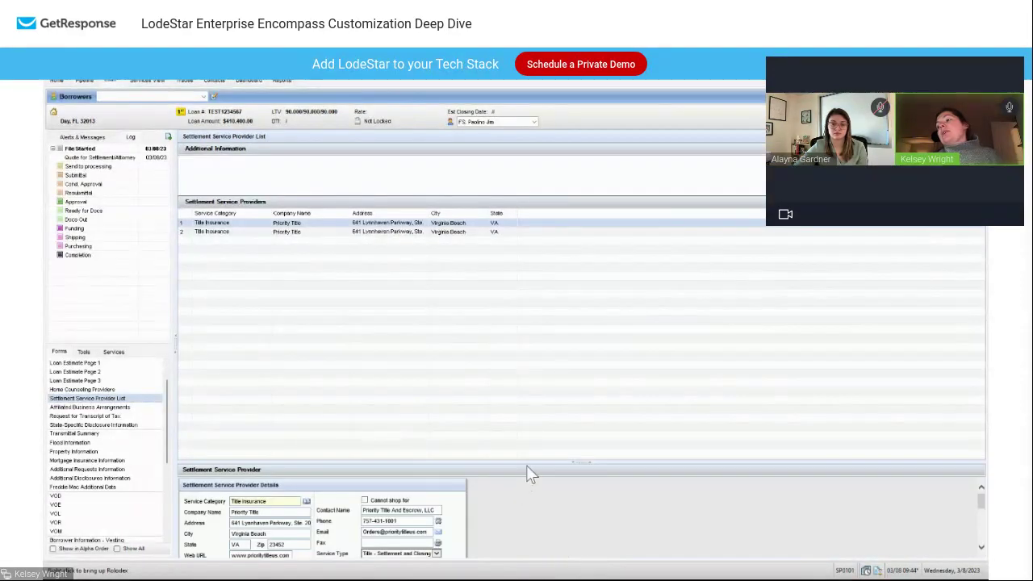
drag(527, 465, 523, 285)
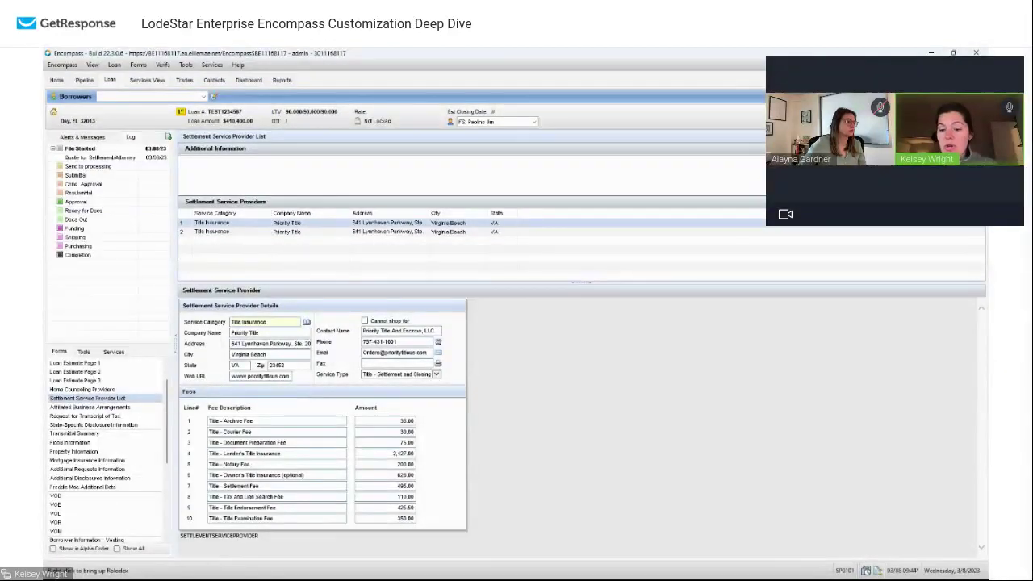
Open the 2015 Itemization form and review the section 1100 title fees and section 1200 recording and transfer charges.
scroll(89, 396, up, 2)
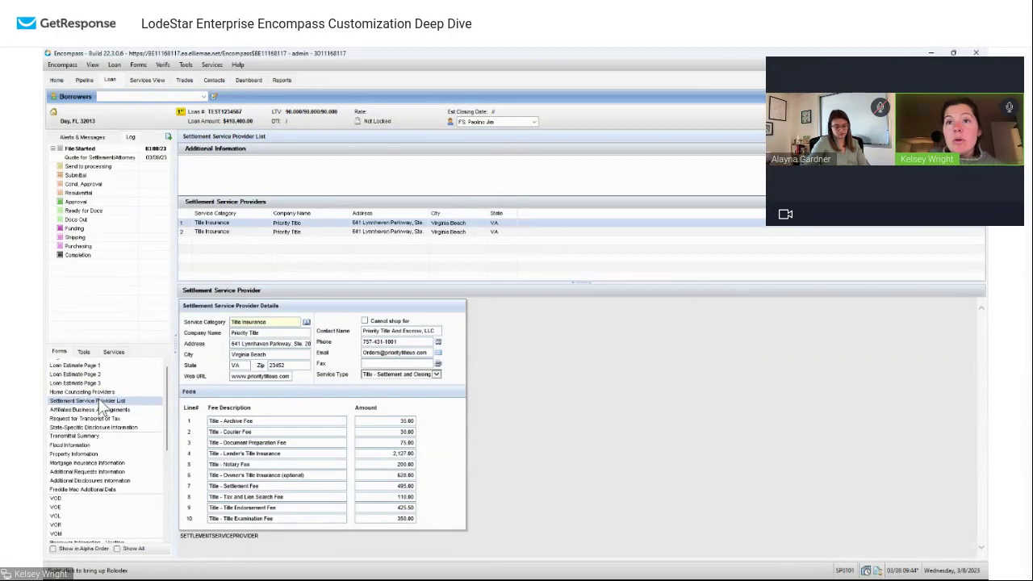
click(82, 376)
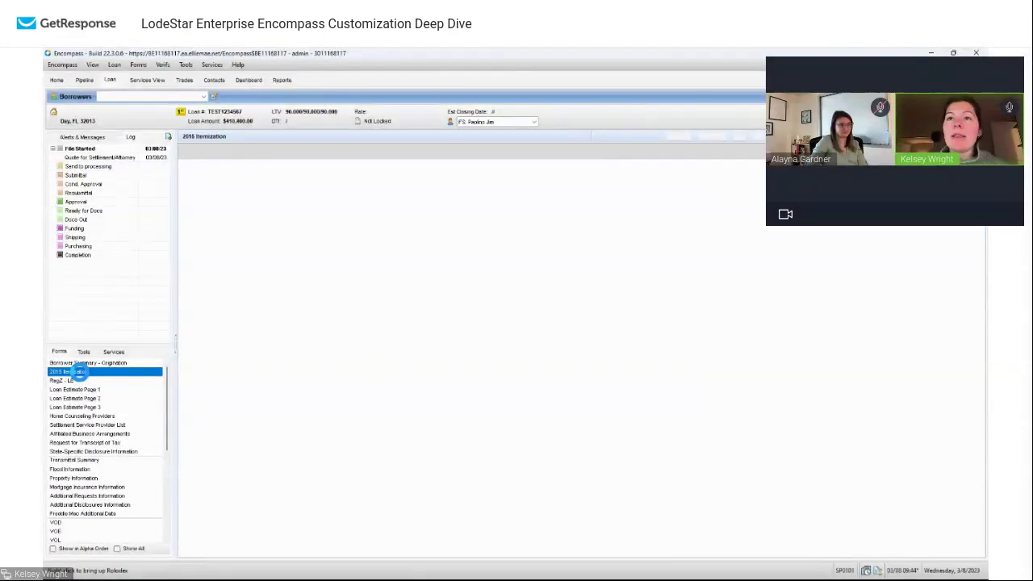
scroll(246, 396, down, 15)
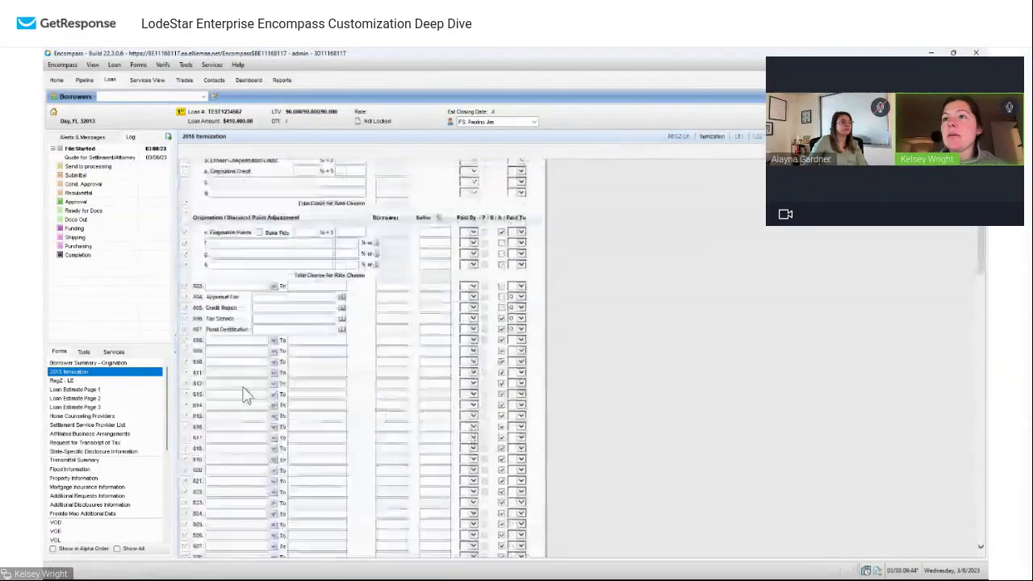
scroll(246, 395, down, 1)
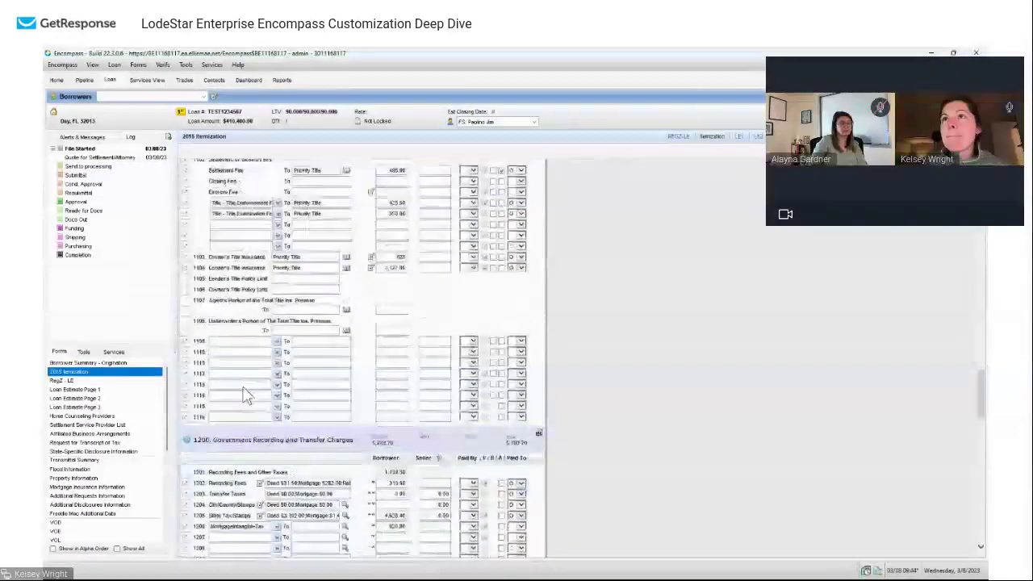
scroll(247, 395, up, 3)
scroll(246, 396, up, 1)
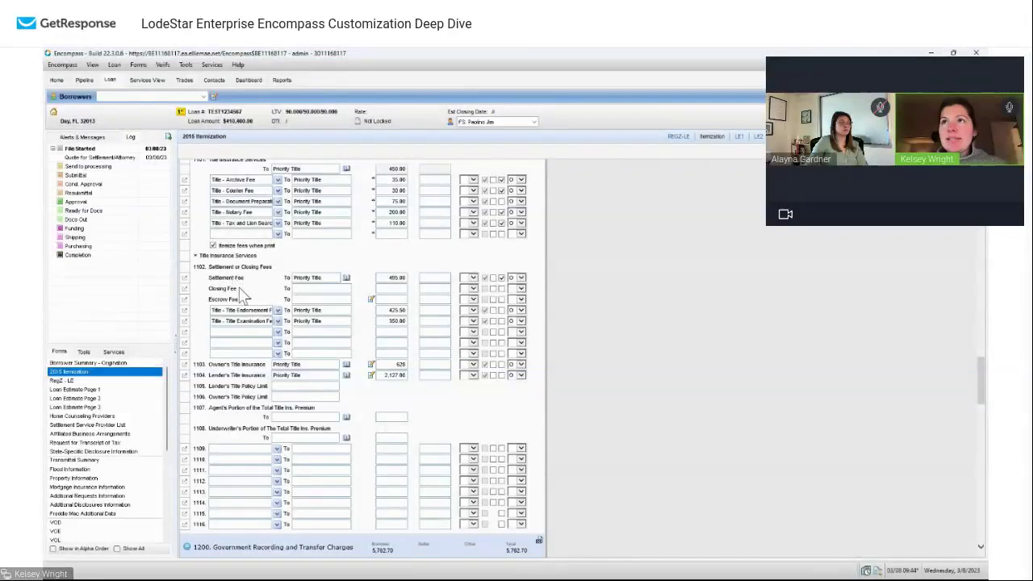
scroll(246, 218, up, 1)
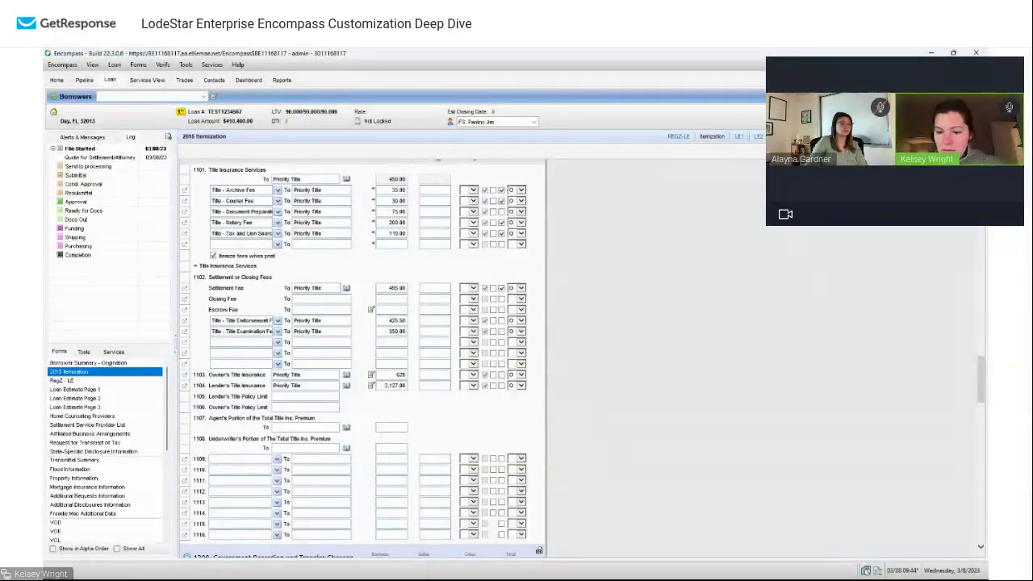
scroll(291, 452, down, 3)
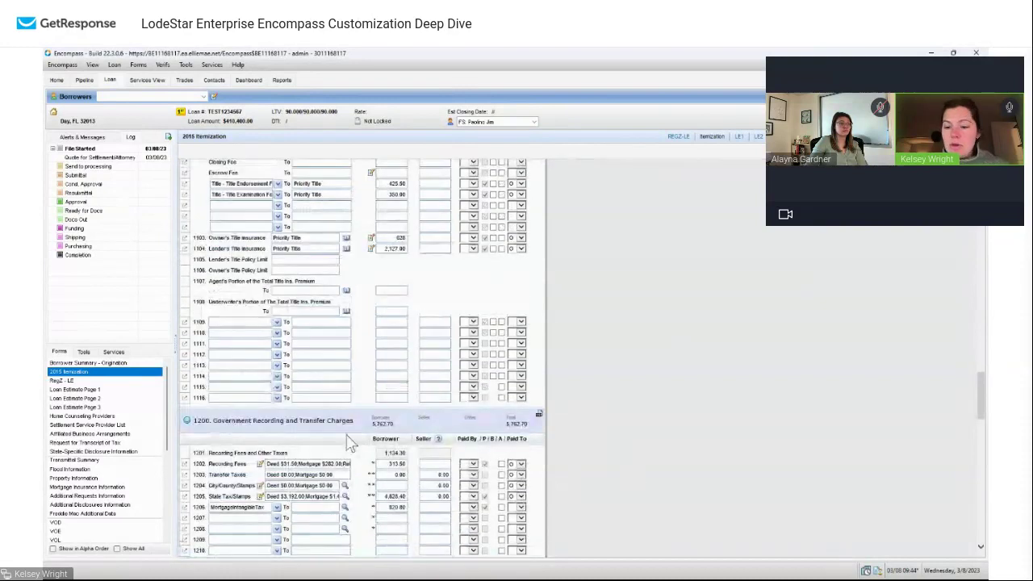
Reopen the Settlement Service Provider List form and enlarge the provider details to show every Priority Title fee.
click(84, 424)
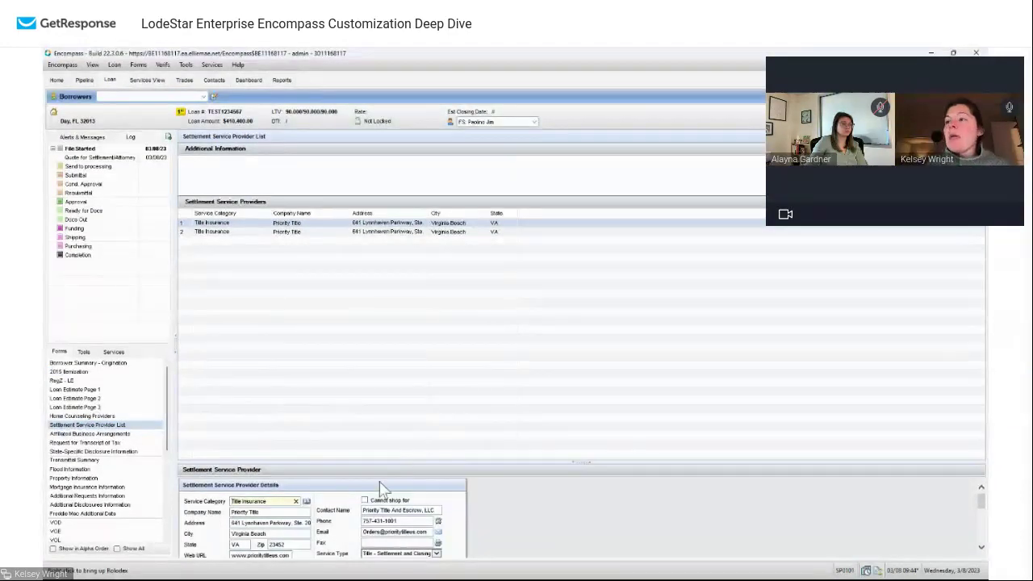
drag(380, 461, 373, 299)
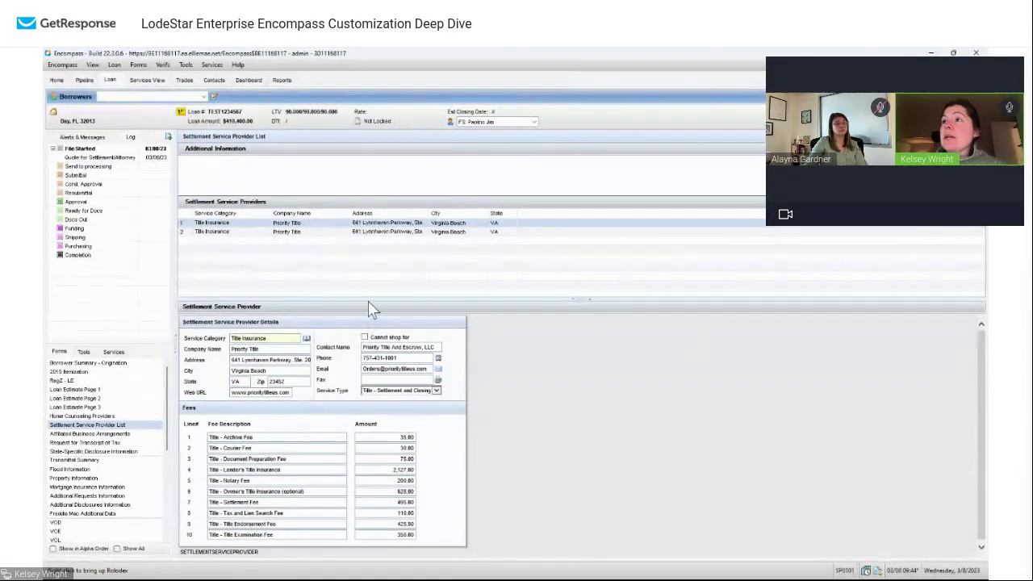
drag(560, 301, 554, 255)
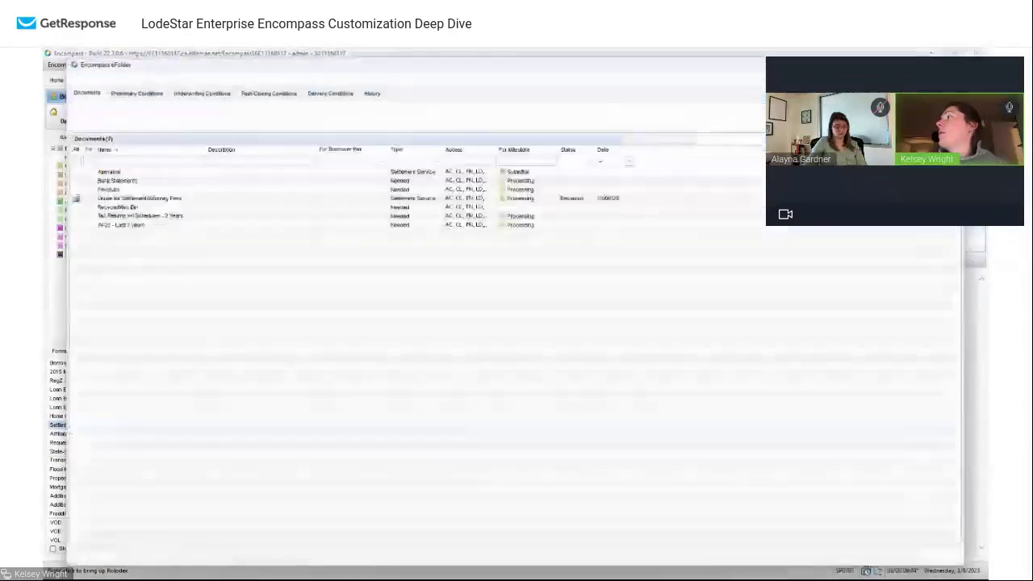
Open the Quote for Settlement/Attorney Fees document in the eFolder and examine the loan costs and other costs in its Fee Estimate.
click(148, 199)
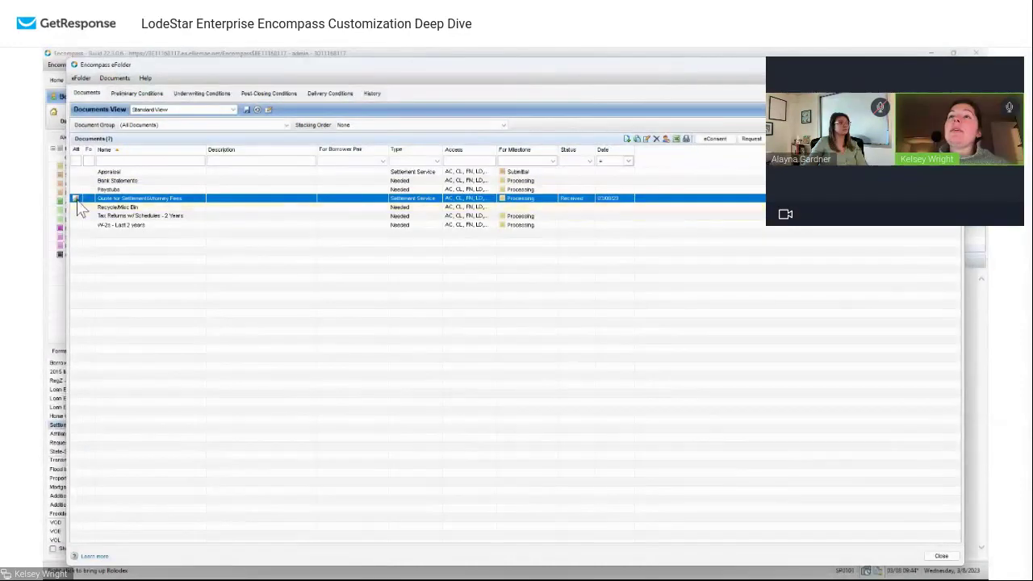
double_click(149, 199)
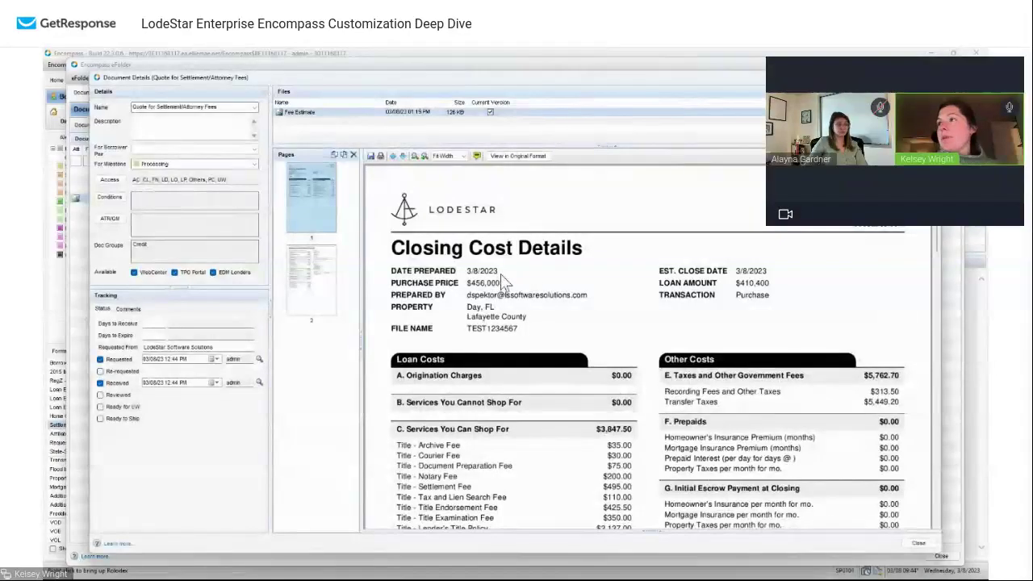
scroll(556, 285, down, 5)
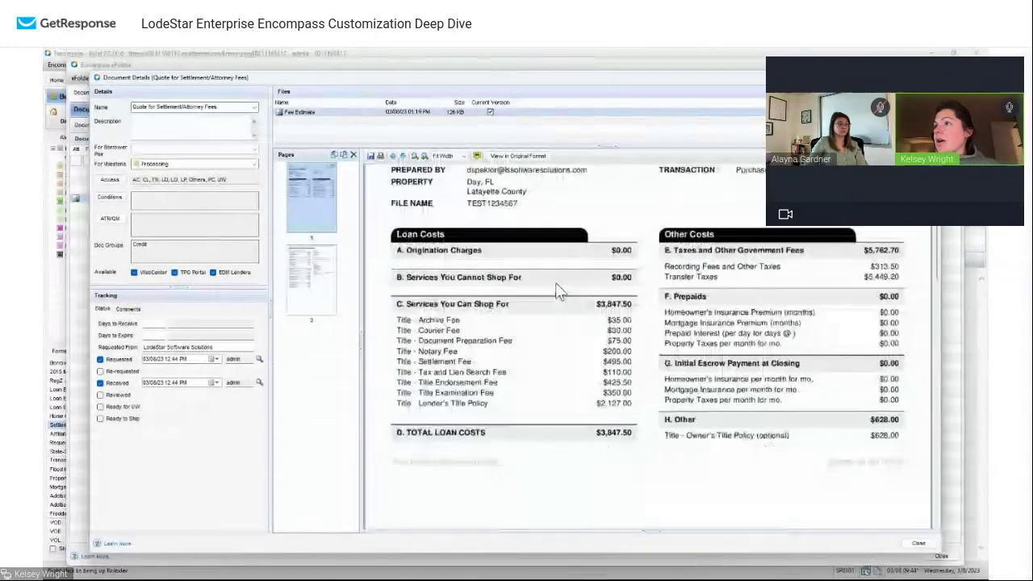
scroll(561, 292, up, 1)
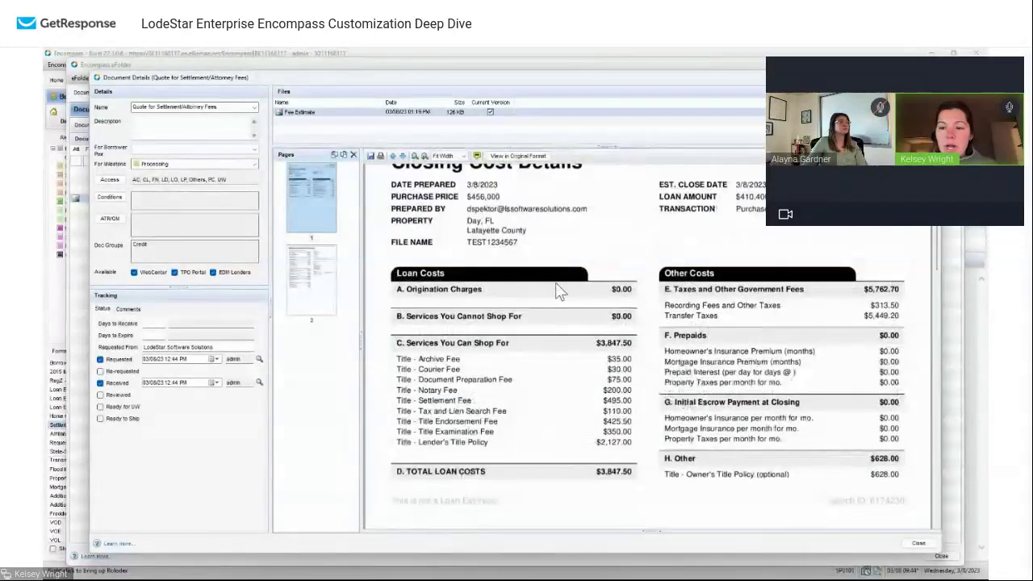
View the second page of the Fee Estimate, return to the first page, and close the document and the eFolder.
click(322, 275)
click(318, 214)
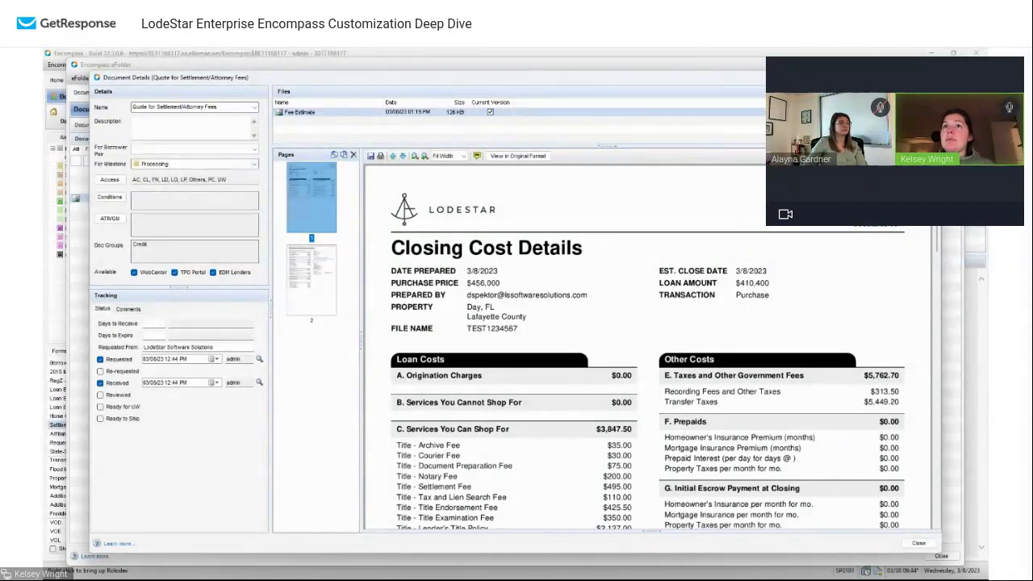
key(Escape)
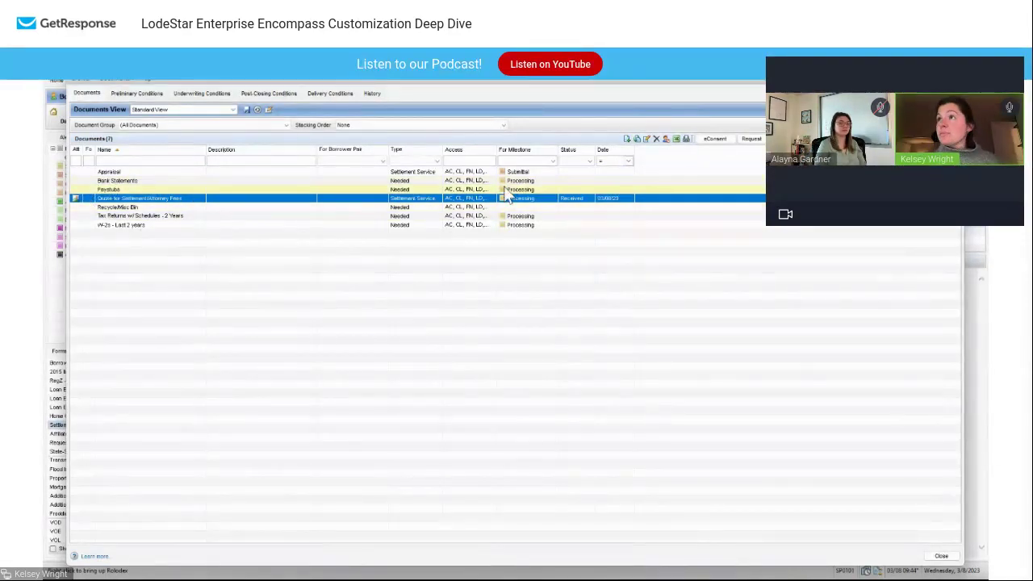
double_click(623, 197)
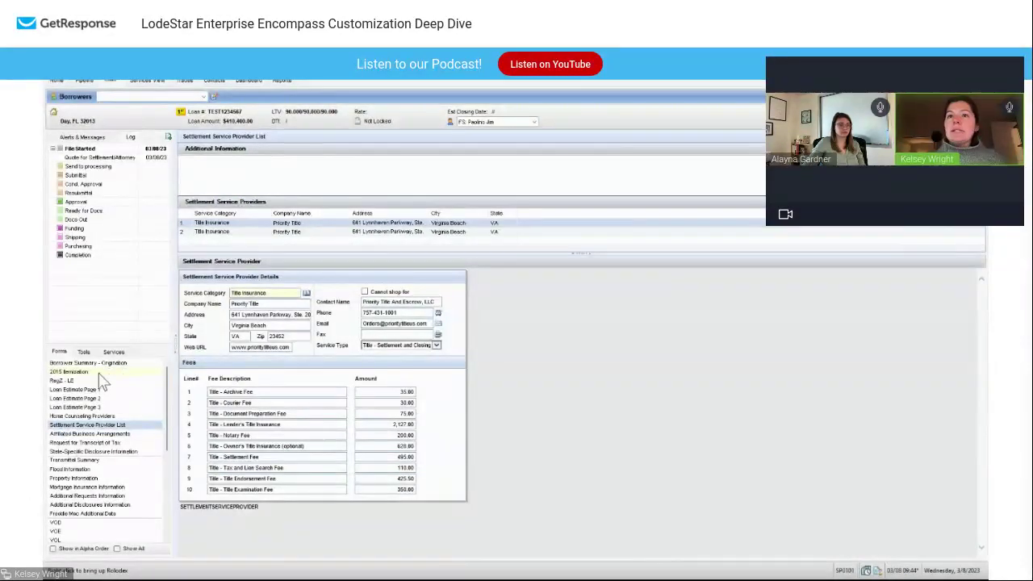
Return to the 2015 Itemization form and examine the title fees in section 1100 Title Charges.
click(85, 372)
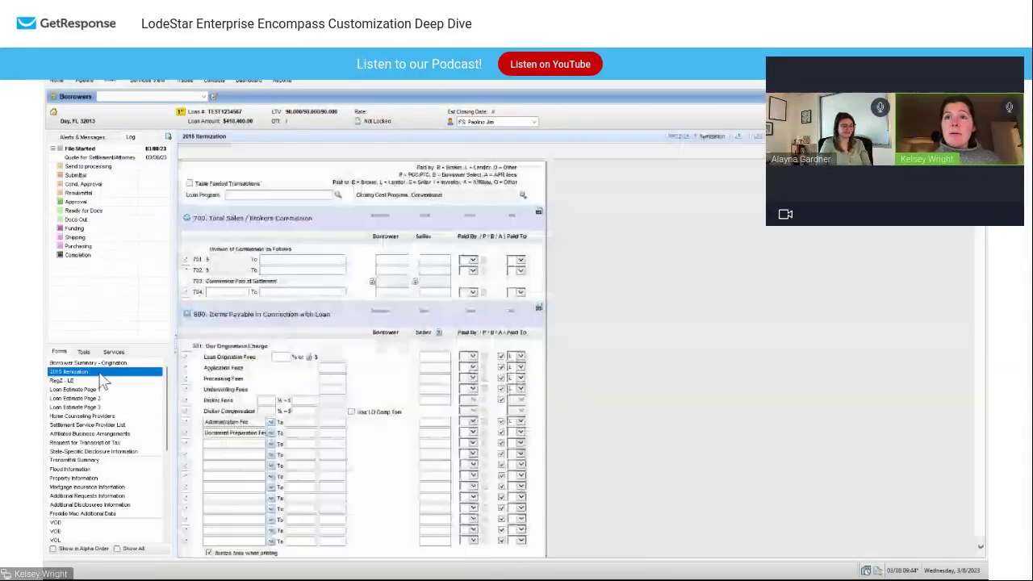
scroll(397, 467, down, 2)
scroll(397, 467, down, 8)
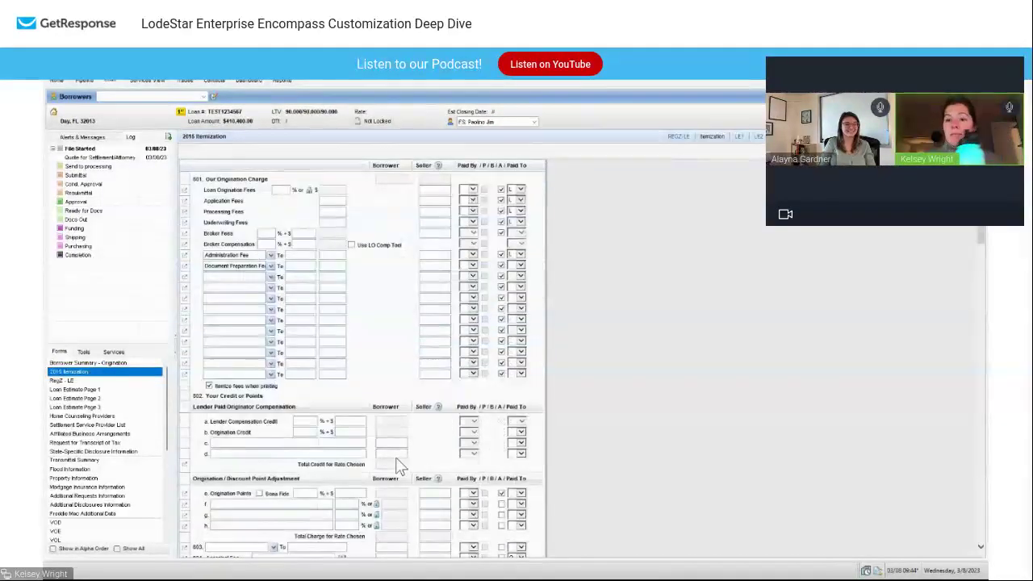
scroll(400, 468, down, 10)
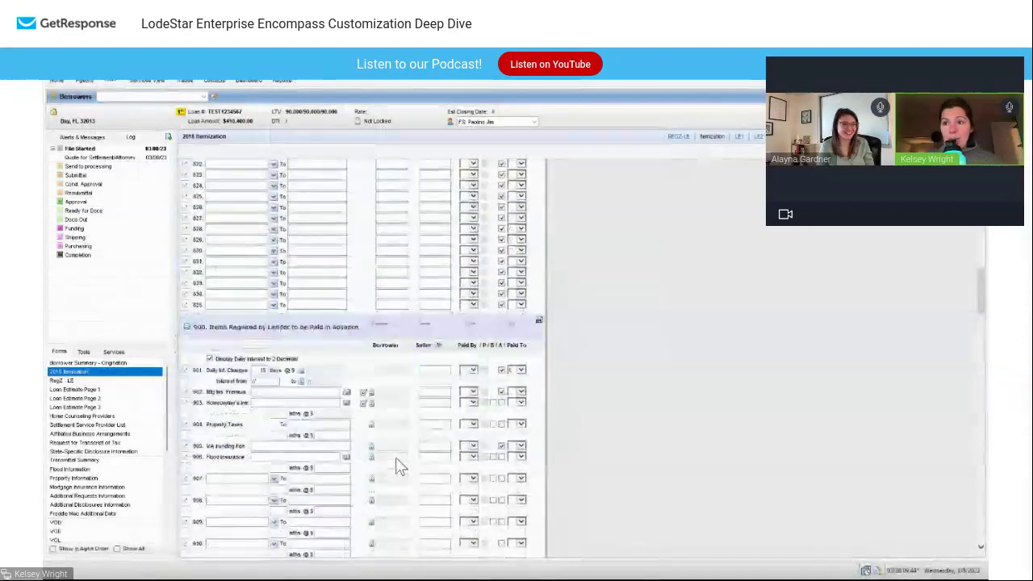
scroll(395, 465, down, 5)
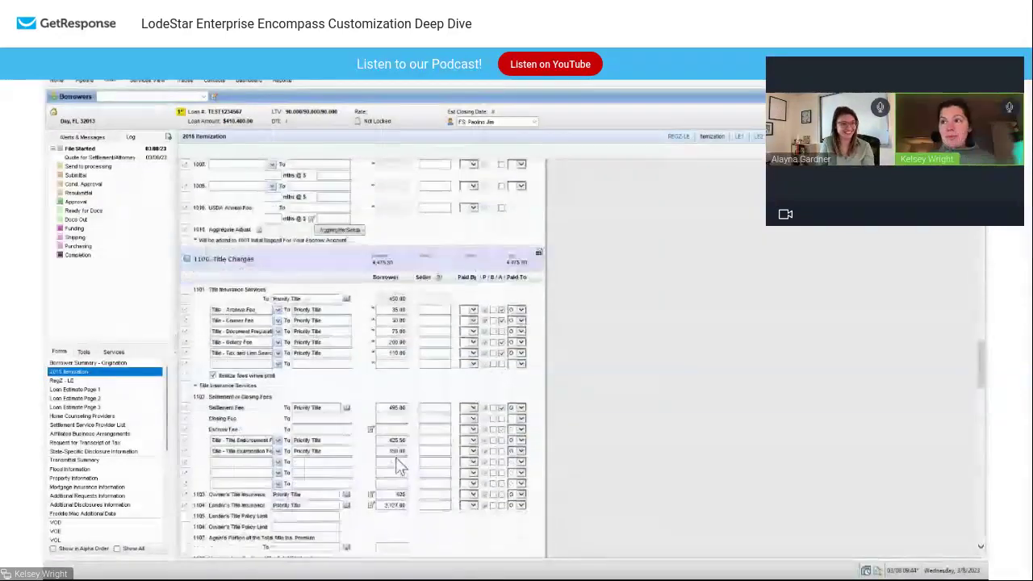